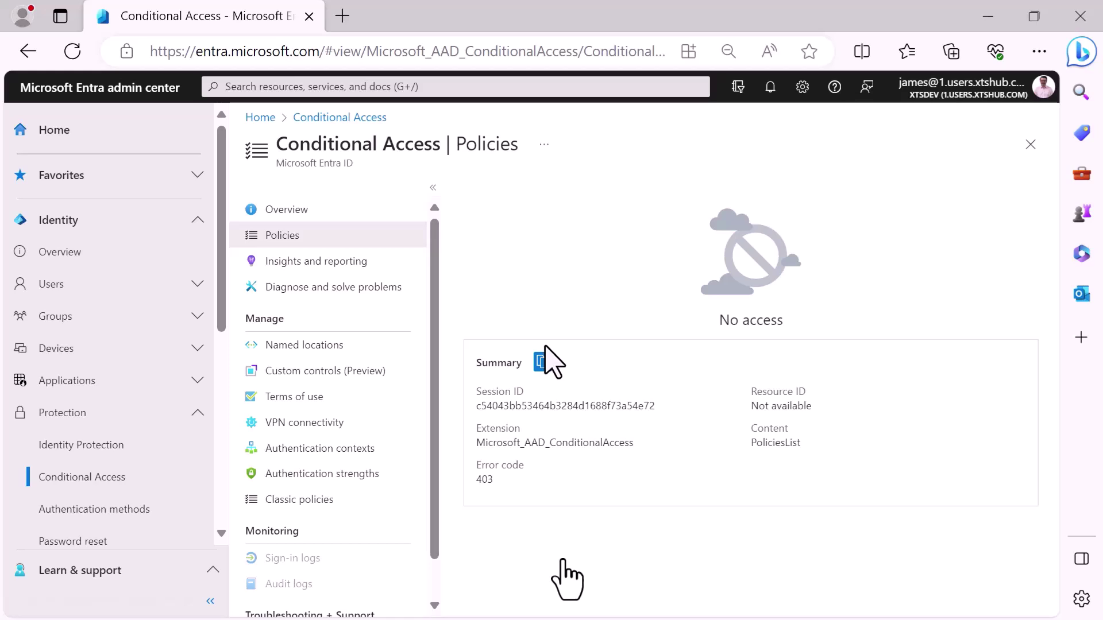
Reopen the Entra portal in a fresh browser session and sign in to the 1.ad.xtshub.com account with its password
{"action": "left_click", "coordinate": [1080, 16]}
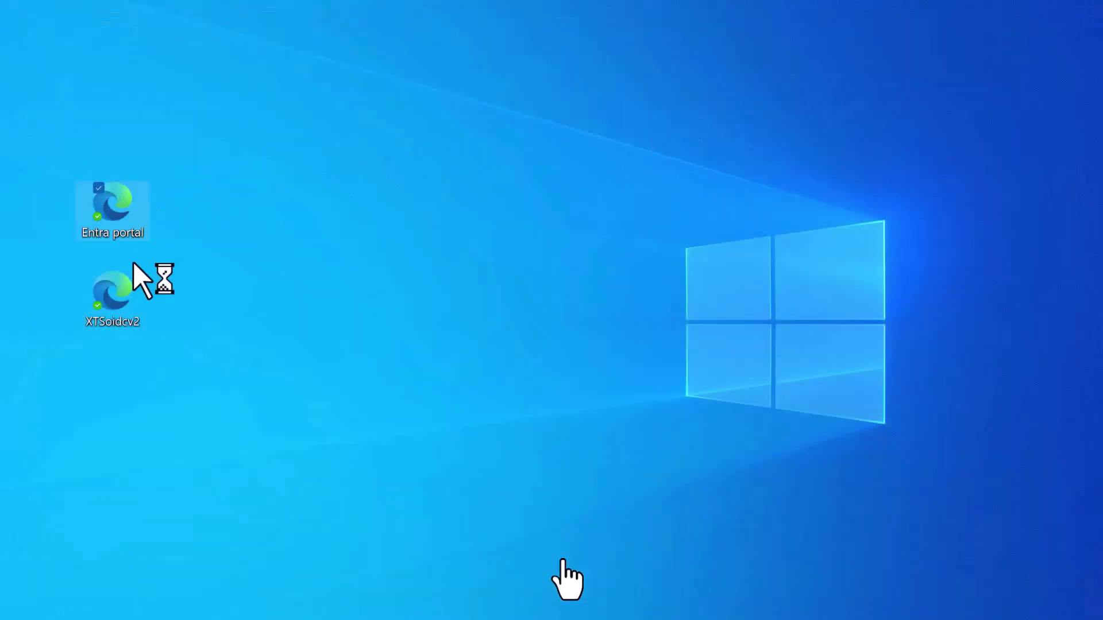
{"action": "double_click", "coordinate": [118, 214]}
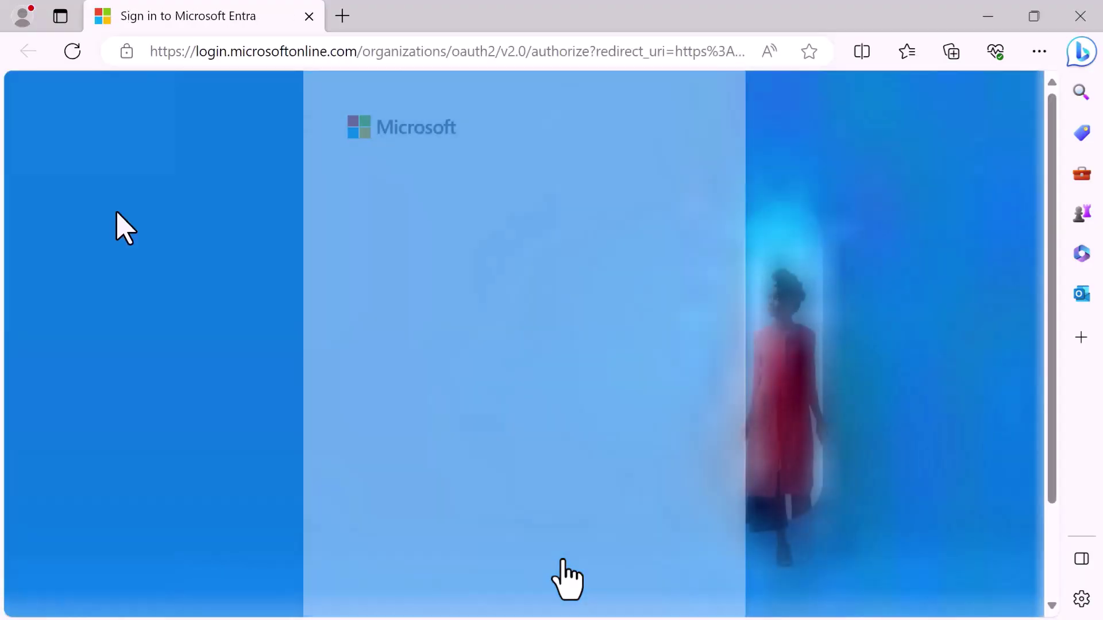
{"action": "left_click", "coordinate": [460, 325]}
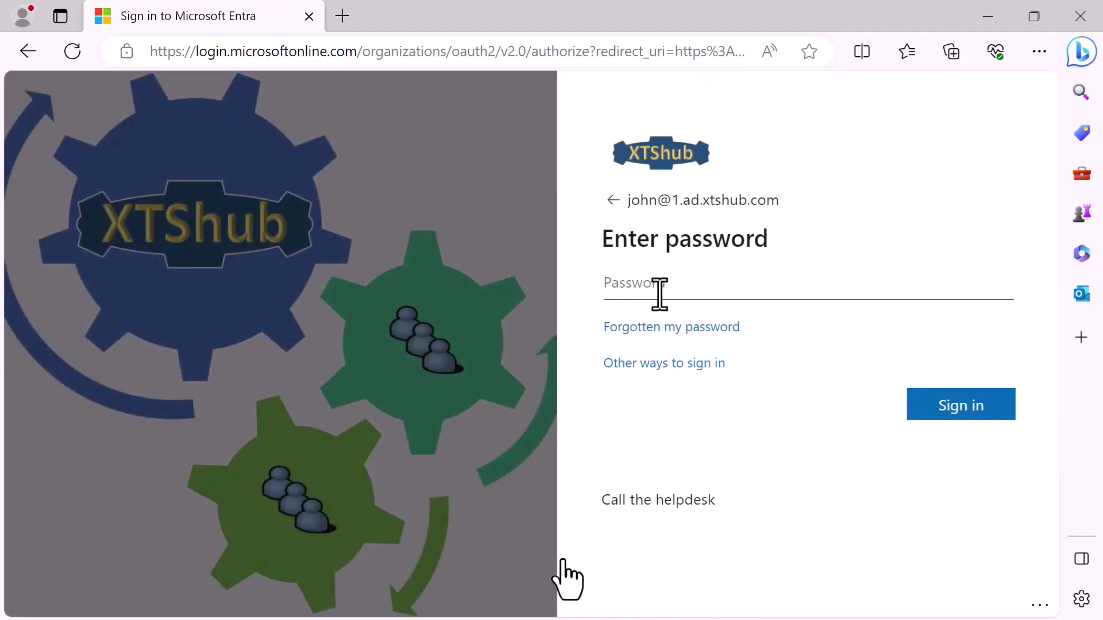
{"action": "type", "text": "**********"}
{"action": "key", "text": "Return"}
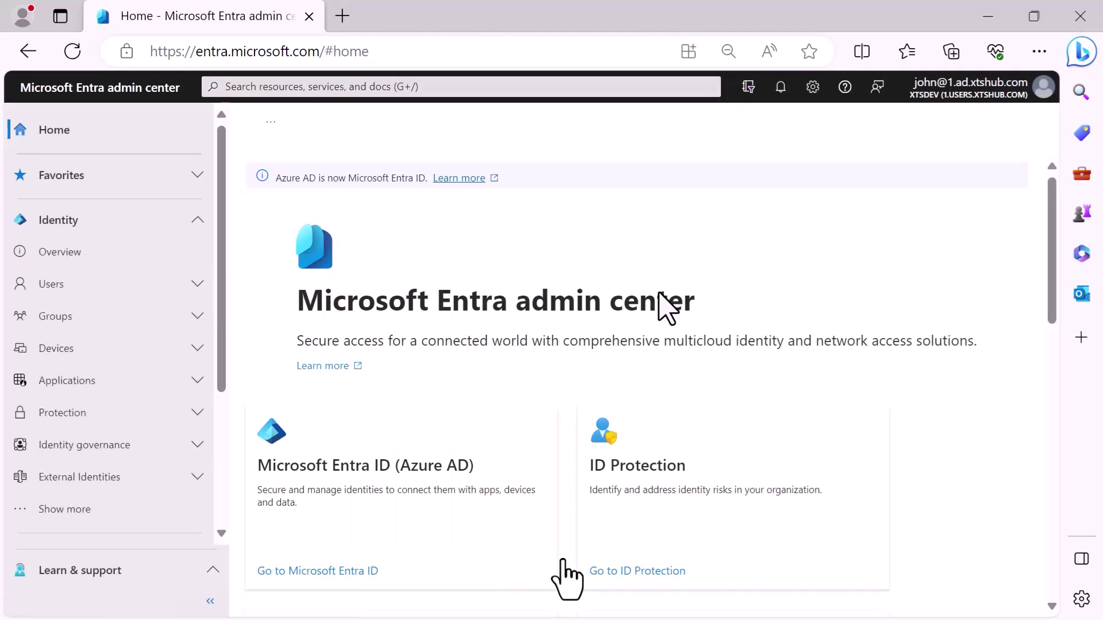
Examine this account's access to the Conditional Access policies and the new policy form, leaving the form without creating anything
{"action": "left_click", "coordinate": [95, 414]}
{"action": "left_click", "coordinate": [99, 481]}
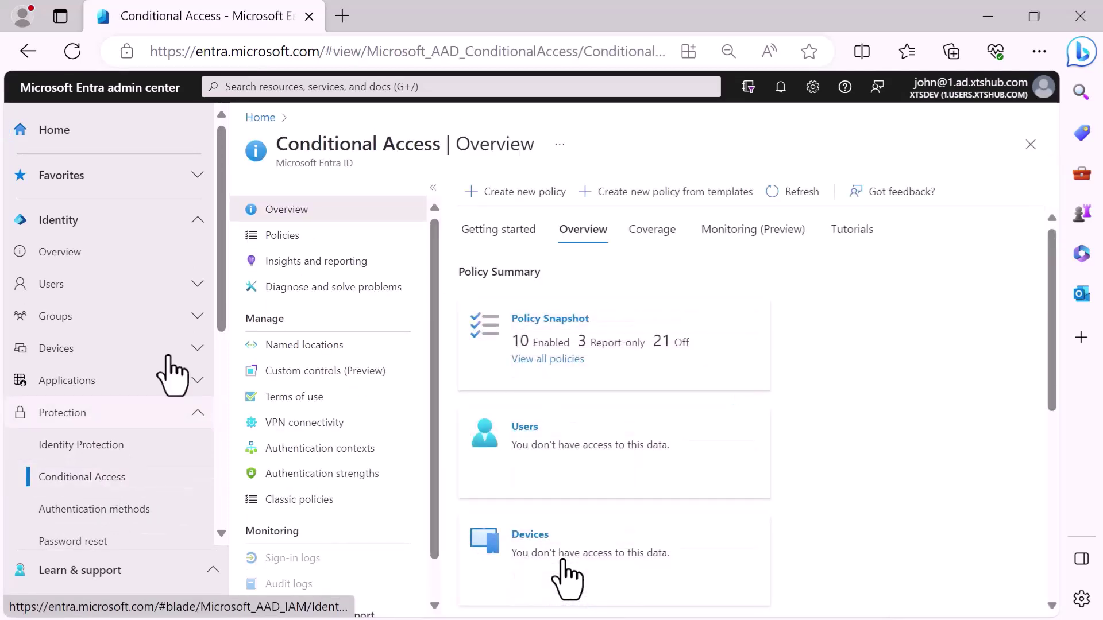
{"action": "left_click", "coordinate": [282, 236]}
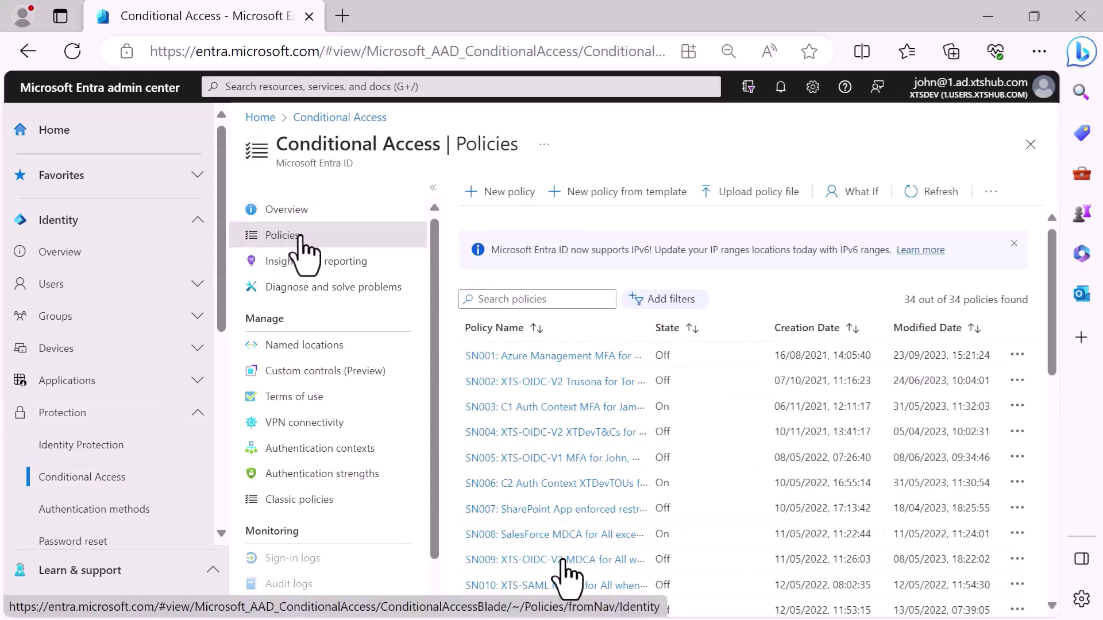
{"action": "left_click", "coordinate": [494, 194]}
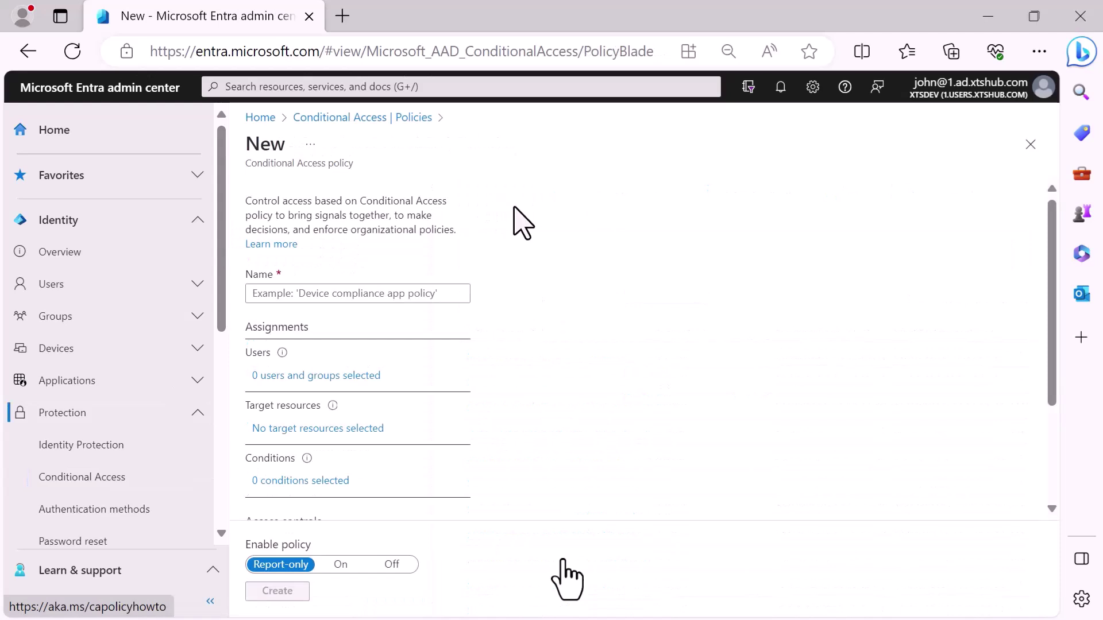
{"action": "left_click", "coordinate": [339, 122]}
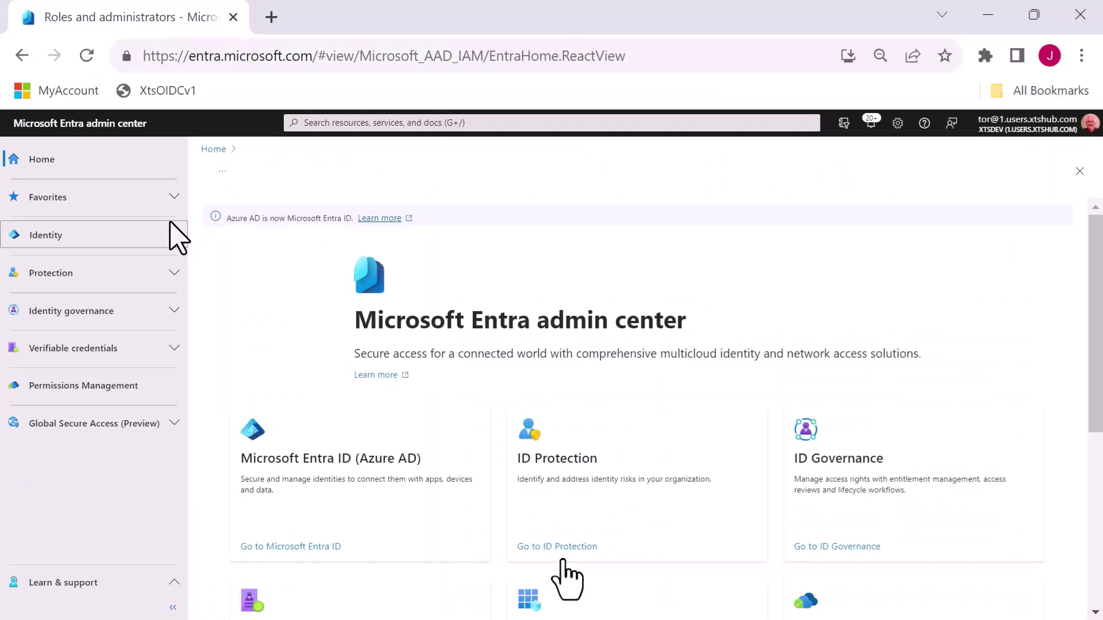
Add and save a Conditional Access authentication context named "London Only"
{"action": "left_click", "coordinate": [172, 273]}
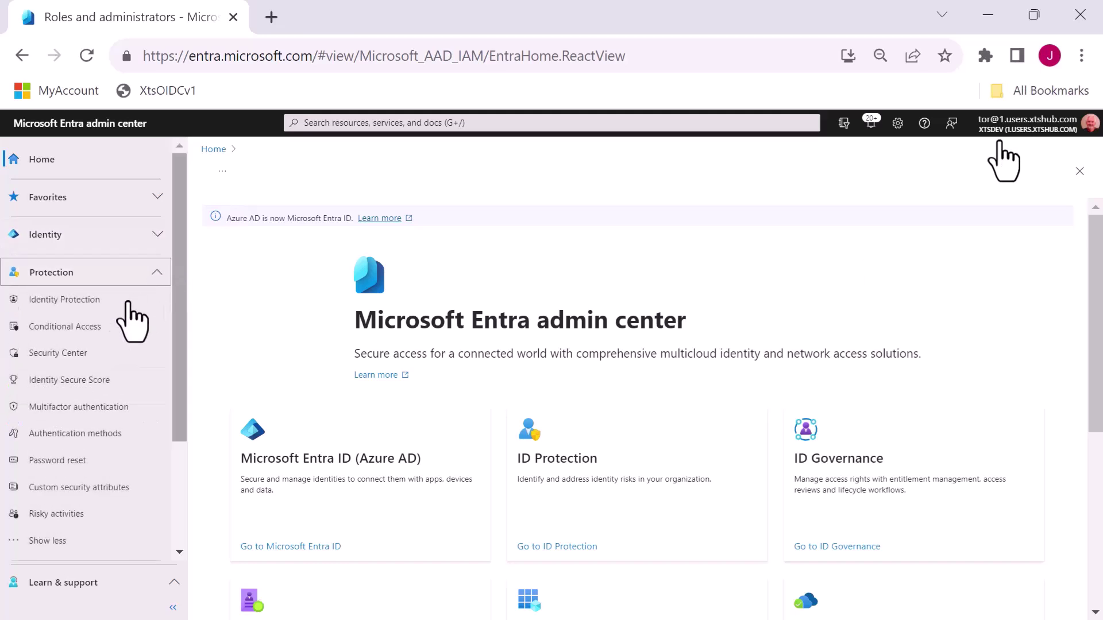
{"action": "left_click", "coordinate": [85, 327]}
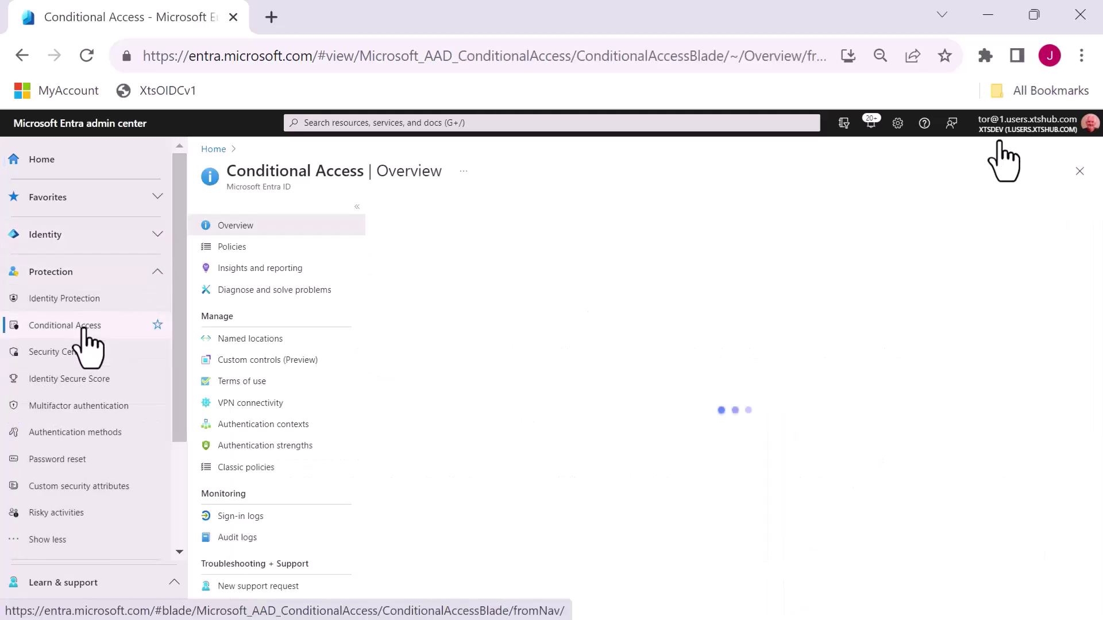
{"action": "left_click", "coordinate": [297, 427]}
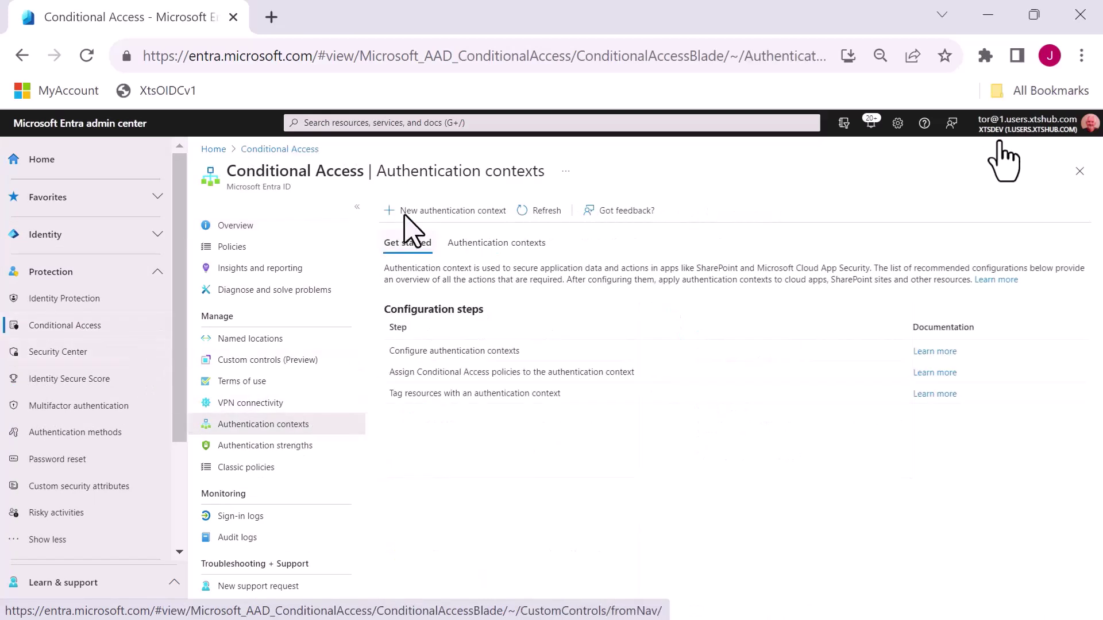
{"action": "left_click", "coordinate": [443, 213]}
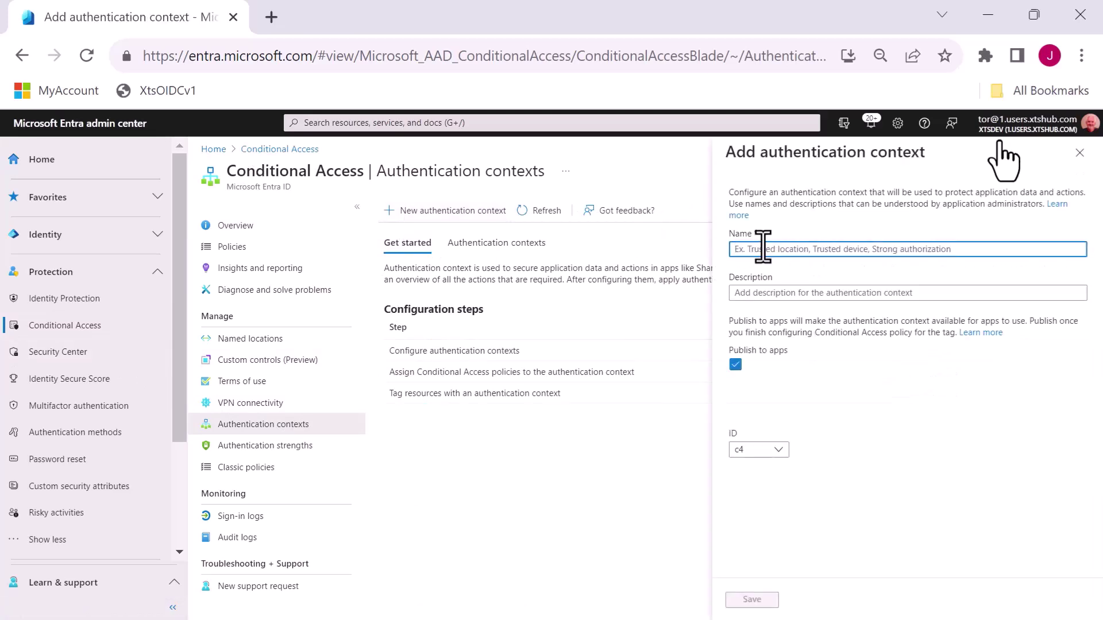
{"action": "type", "text": "Londo"}
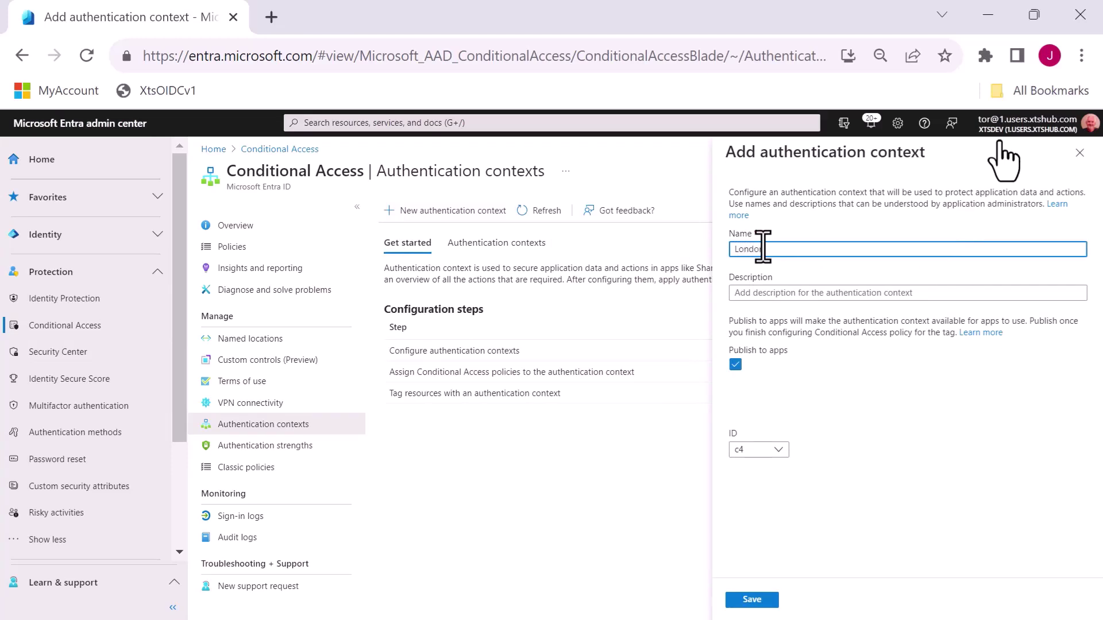
{"action": "type", "text": "n Only"}
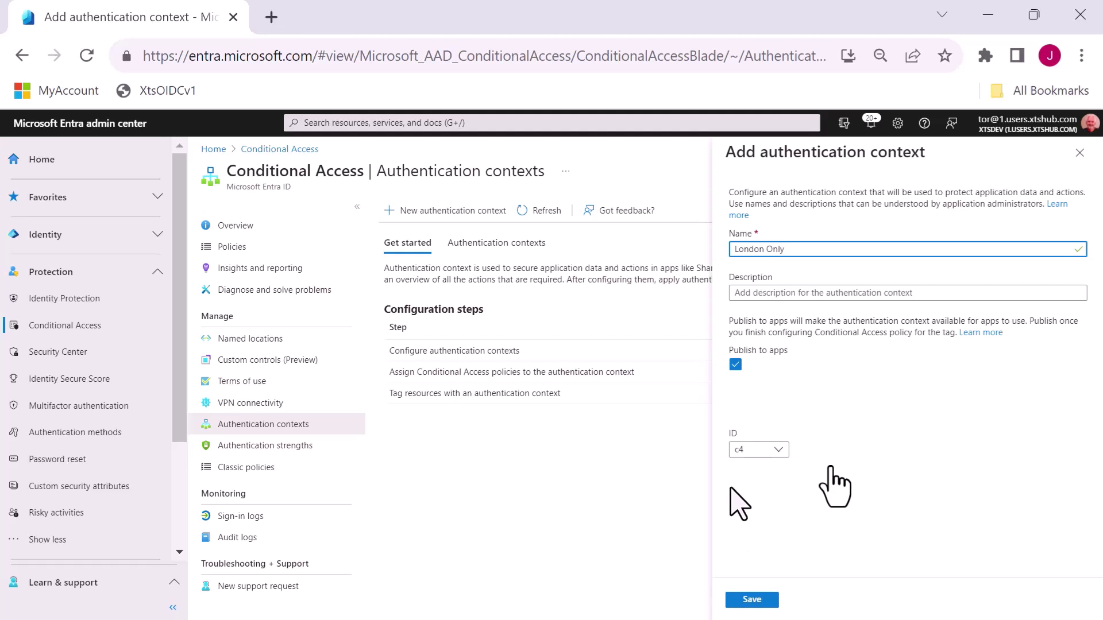
{"action": "left_click", "coordinate": [752, 599]}
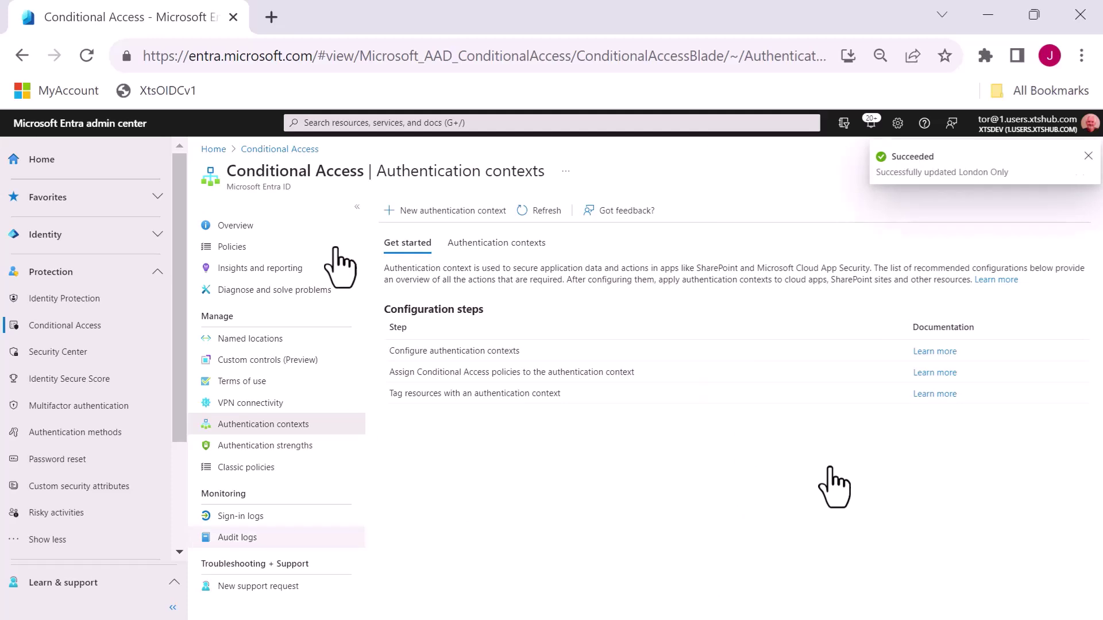
Start a new Conditional Access policy and name it "SN035:CA Allowed for" plus the user's short name and "when London Only"
{"action": "left_click", "coordinate": [231, 247]}
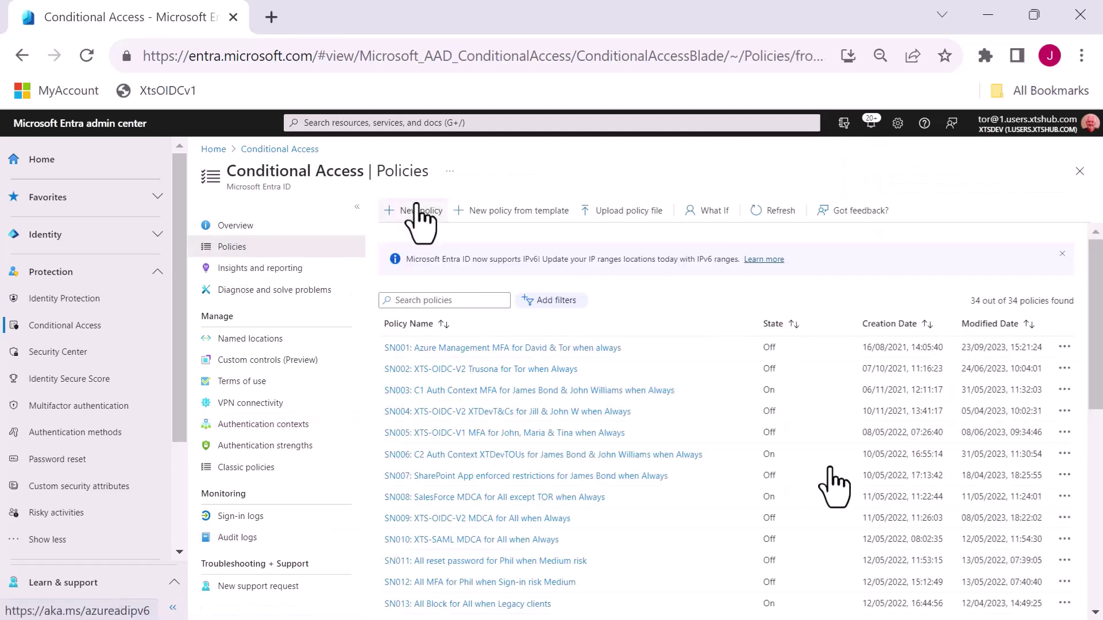
{"action": "left_click", "coordinate": [417, 211]}
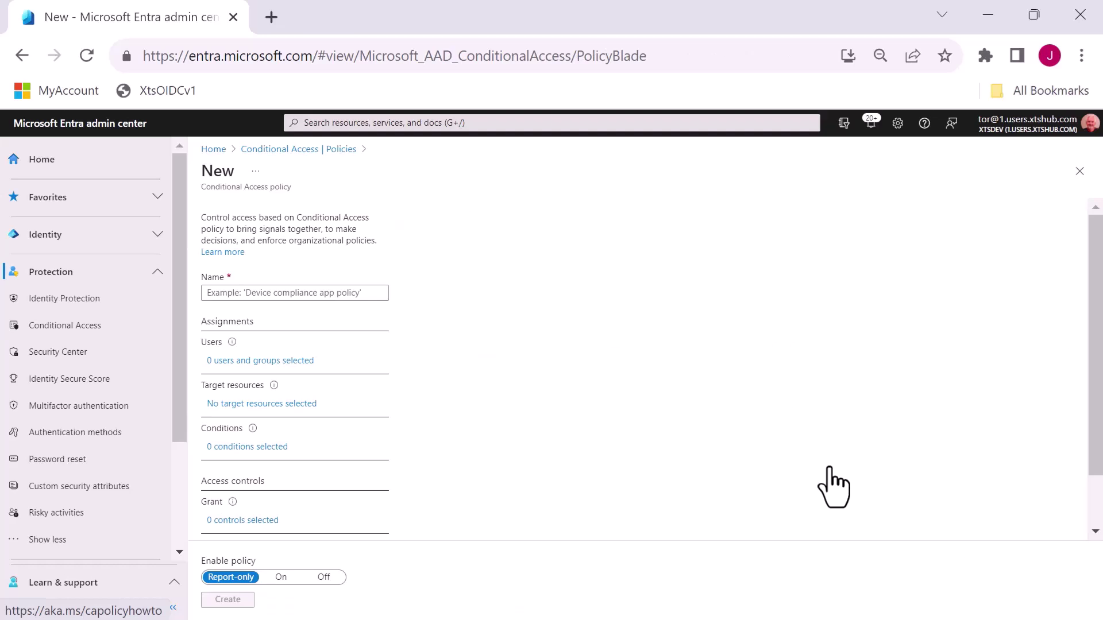
{"action": "left_click", "coordinate": [382, 292]}
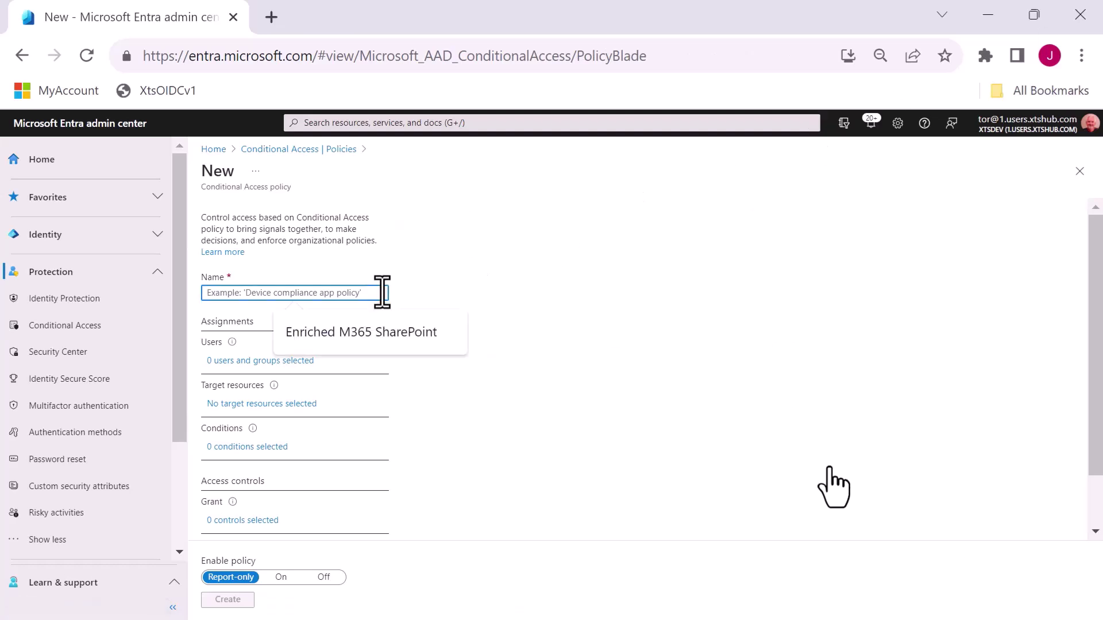
{"action": "key", "text": "ctrl+v"}
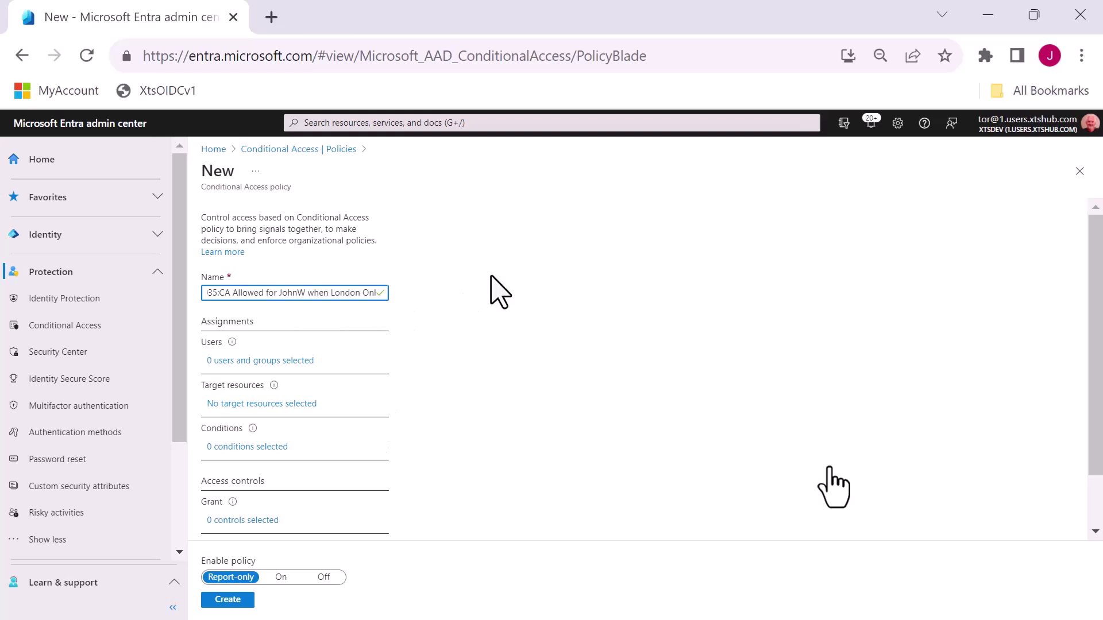
Limit the policy to selected users and groups, including only the user whose account is in the 1.ad.xtshub.com domain
{"action": "left_click", "coordinate": [293, 362]}
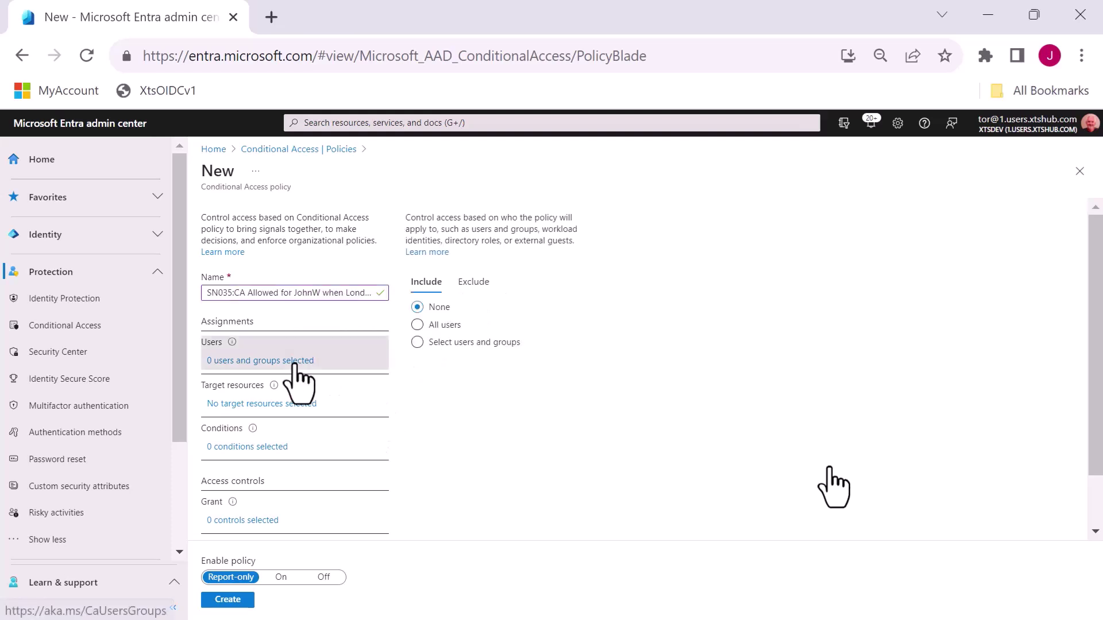
{"action": "left_click", "coordinate": [432, 343]}
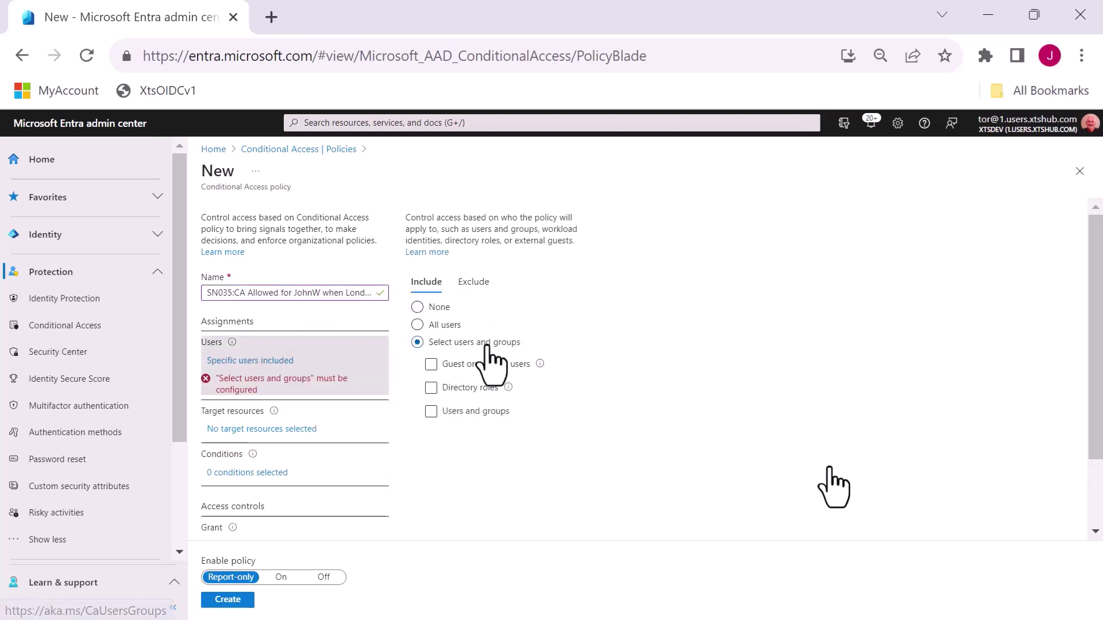
{"action": "left_click", "coordinate": [475, 412]}
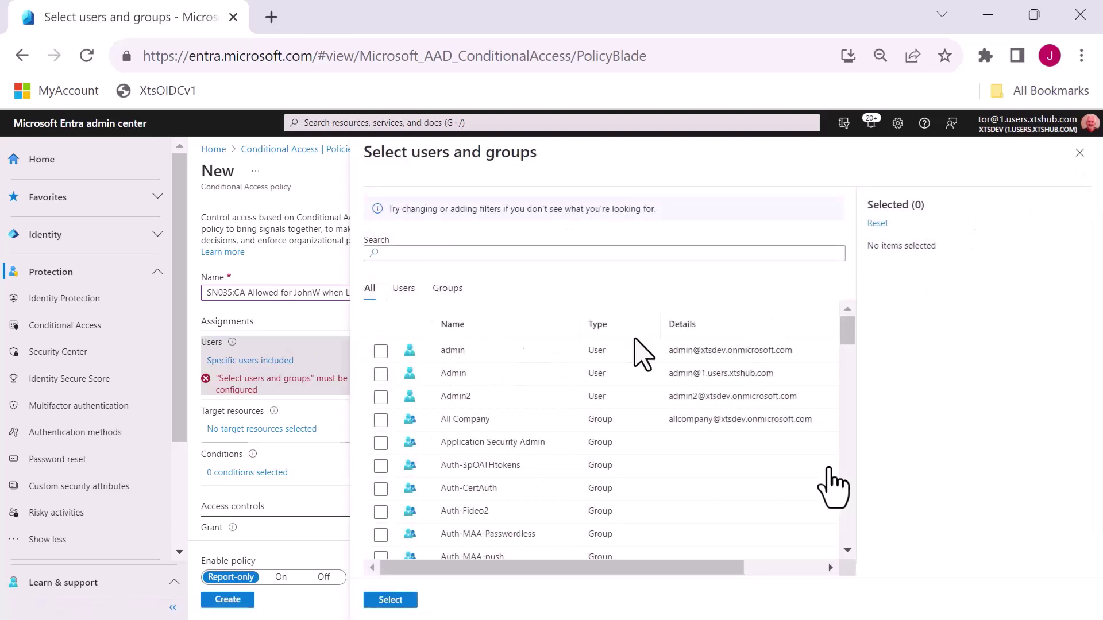
{"action": "left_click", "coordinate": [430, 253]}
{"action": "type", "text": "john"}
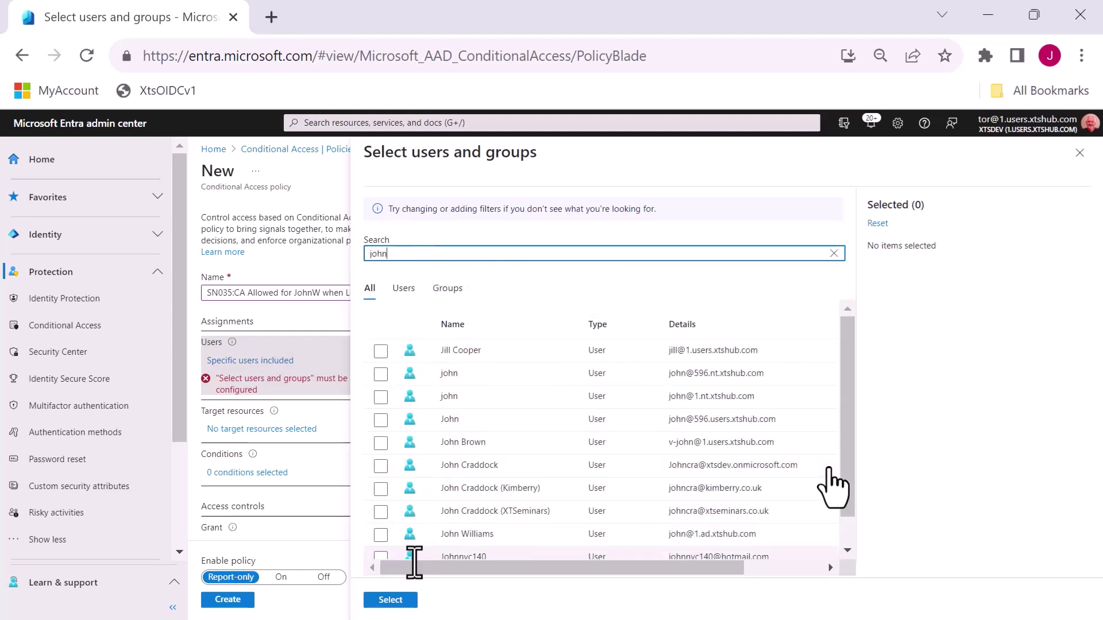
{"action": "left_click", "coordinate": [380, 534]}
{"action": "left_click", "coordinate": [389, 600]}
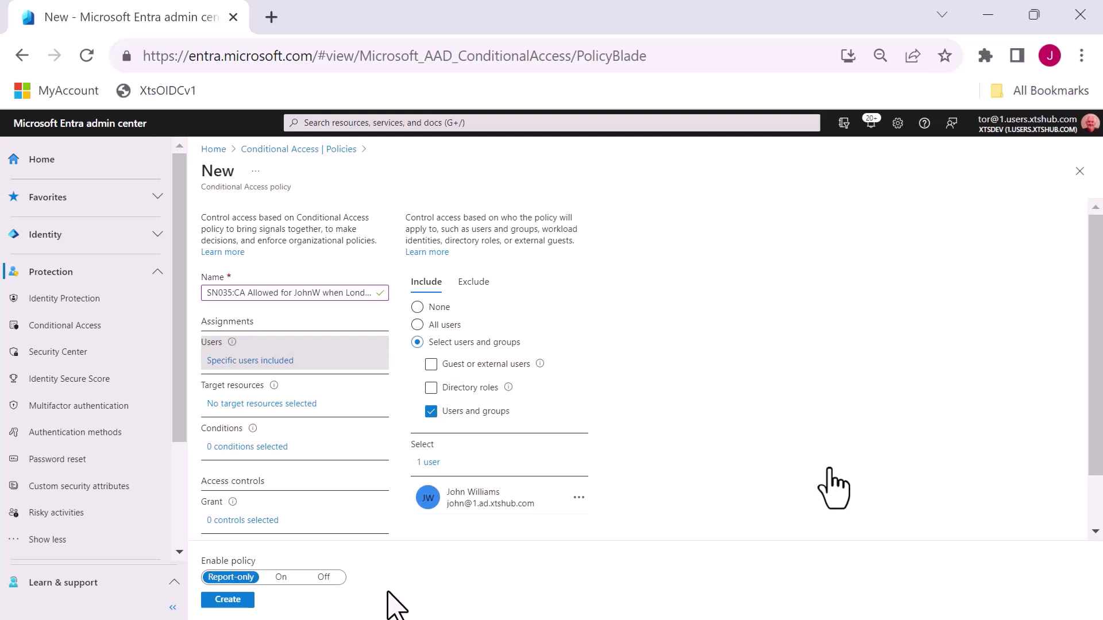
Target the London Only authentication context and configure the locations condition for any location, excluding the selected location UK Office
{"action": "left_click", "coordinate": [302, 407]}
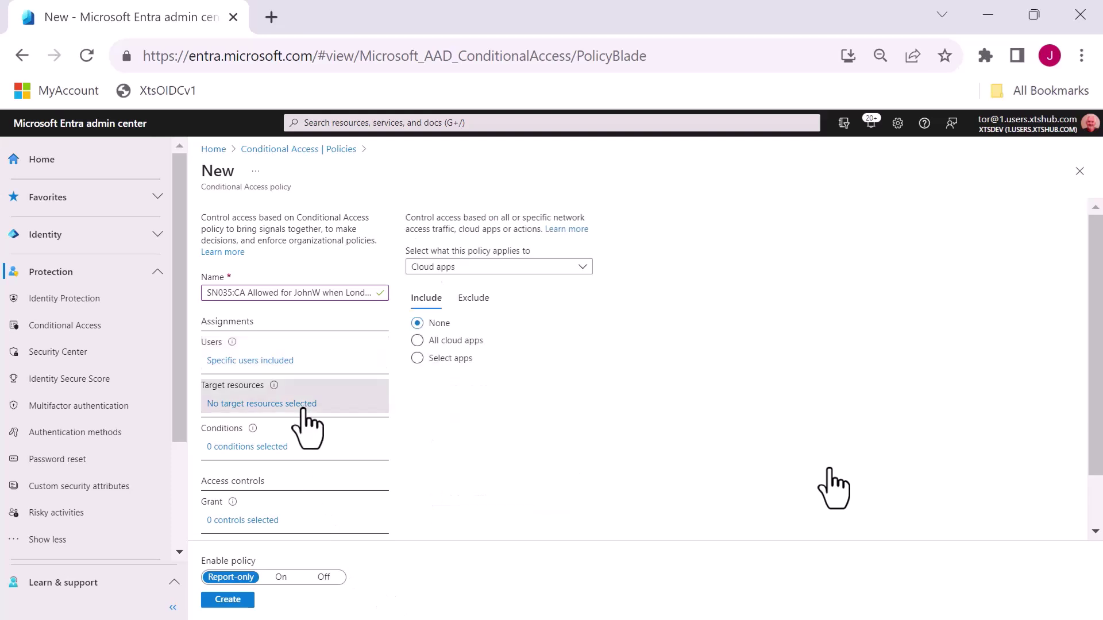
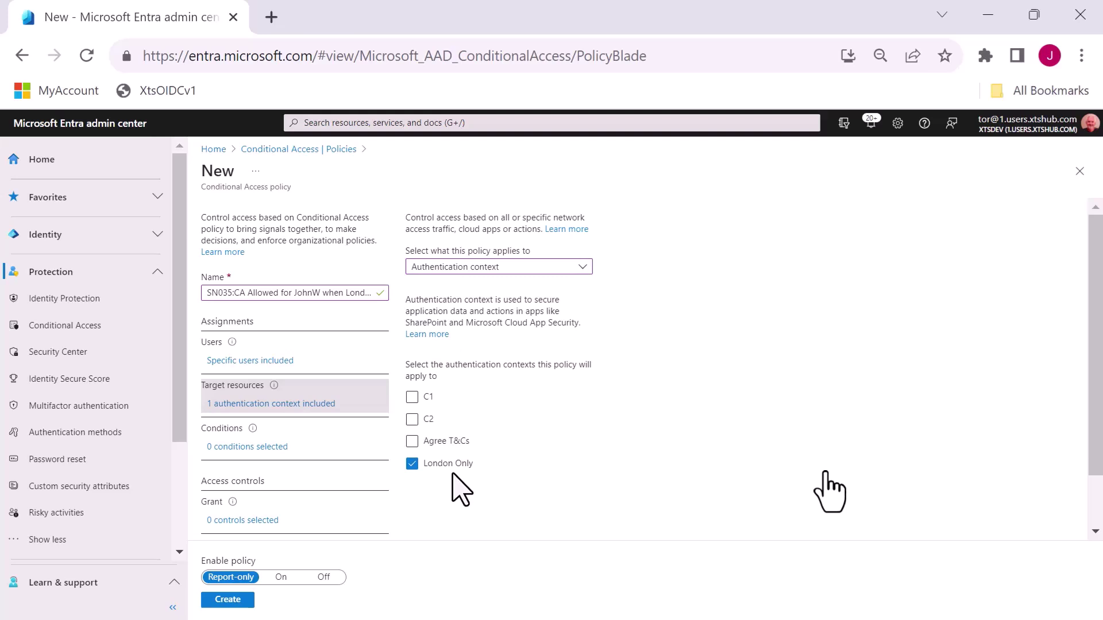
{"action": "left_click", "coordinate": [264, 448]}
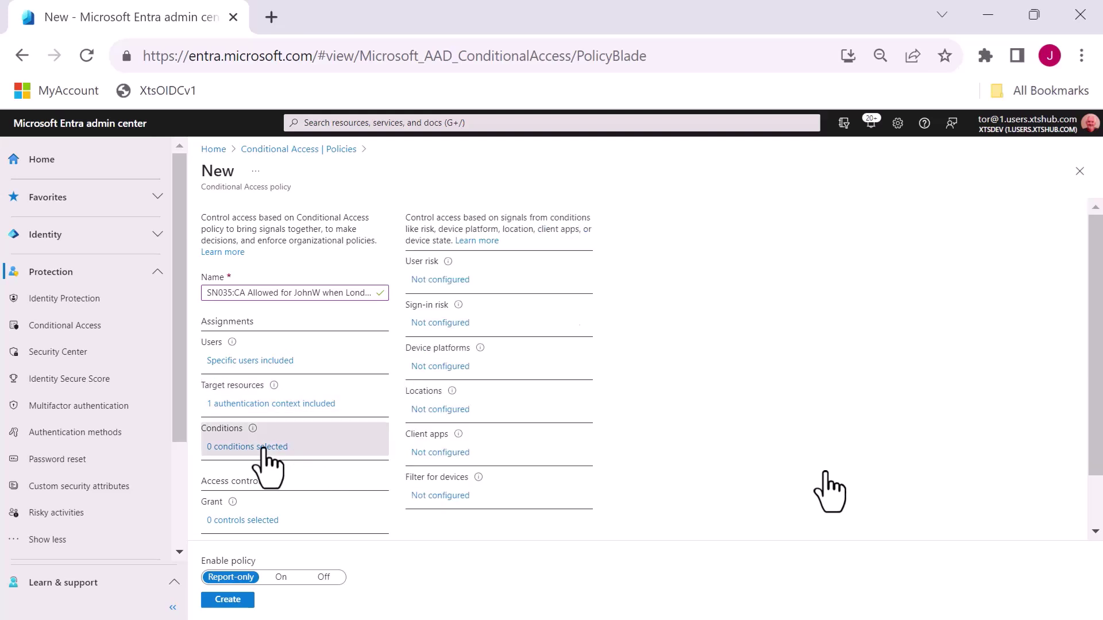
{"action": "left_click", "coordinate": [455, 410]}
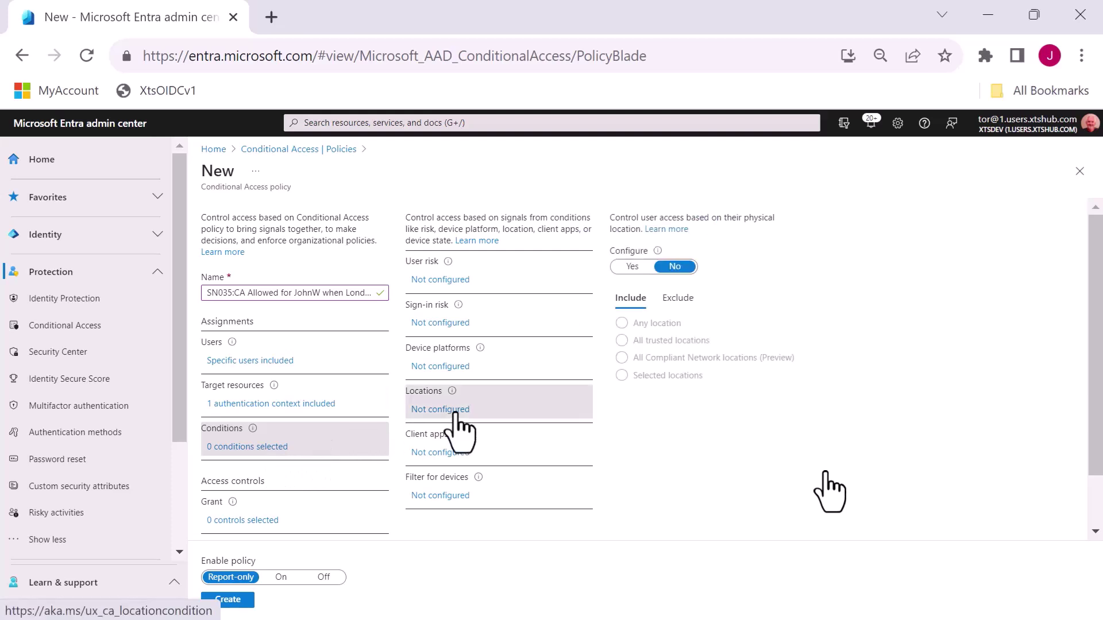
{"action": "left_click", "coordinate": [629, 267]}
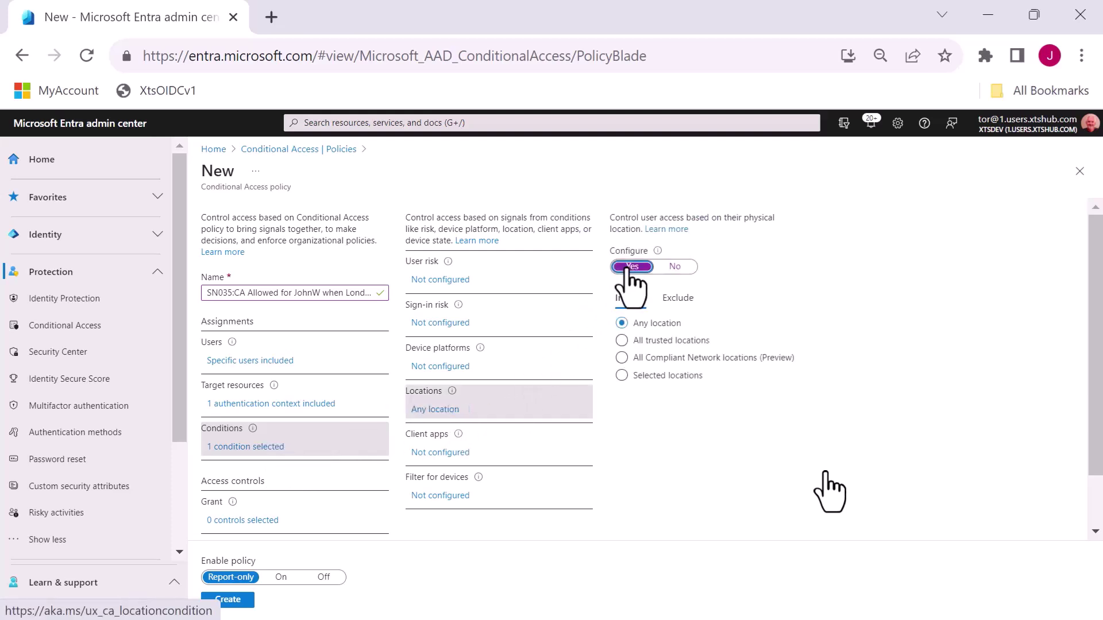
{"action": "left_click", "coordinate": [696, 296]}
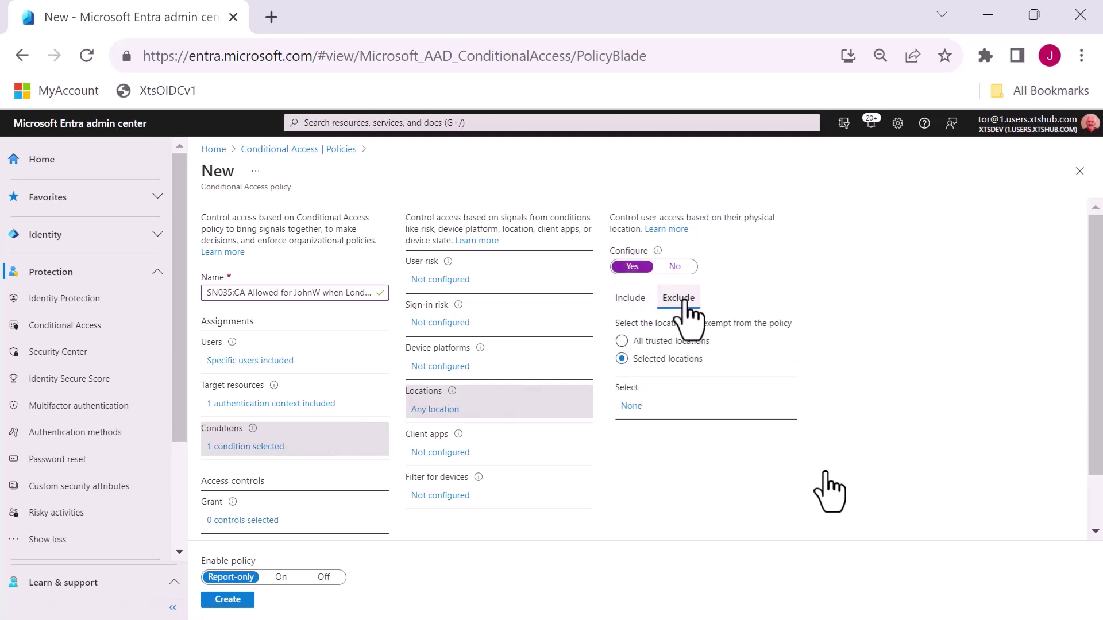
{"action": "left_click", "coordinate": [630, 406]}
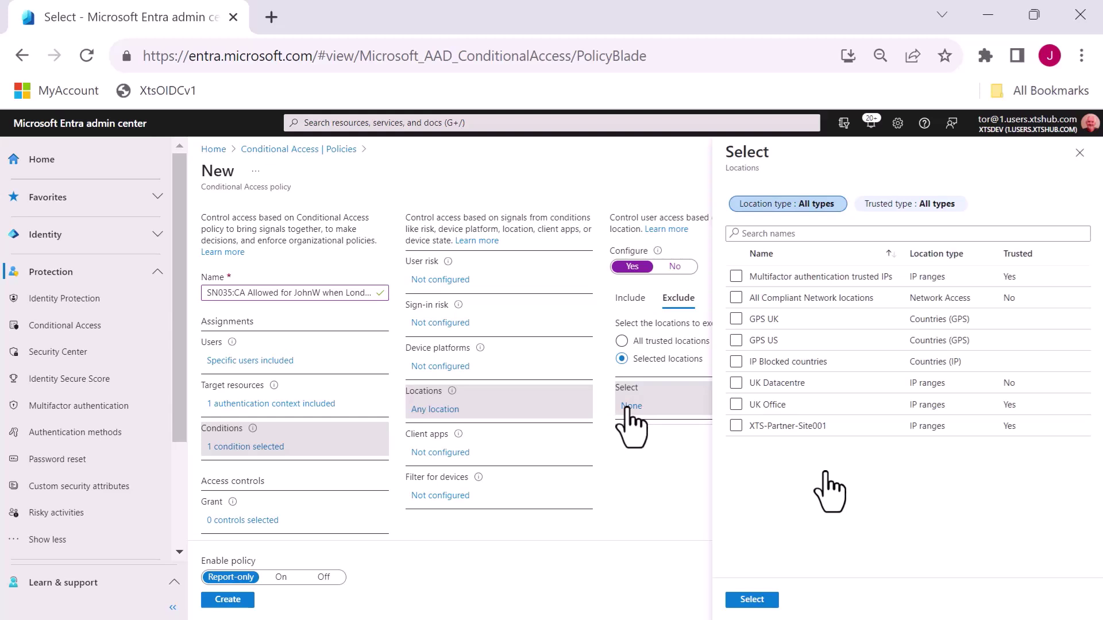
{"action": "left_click", "coordinate": [736, 404]}
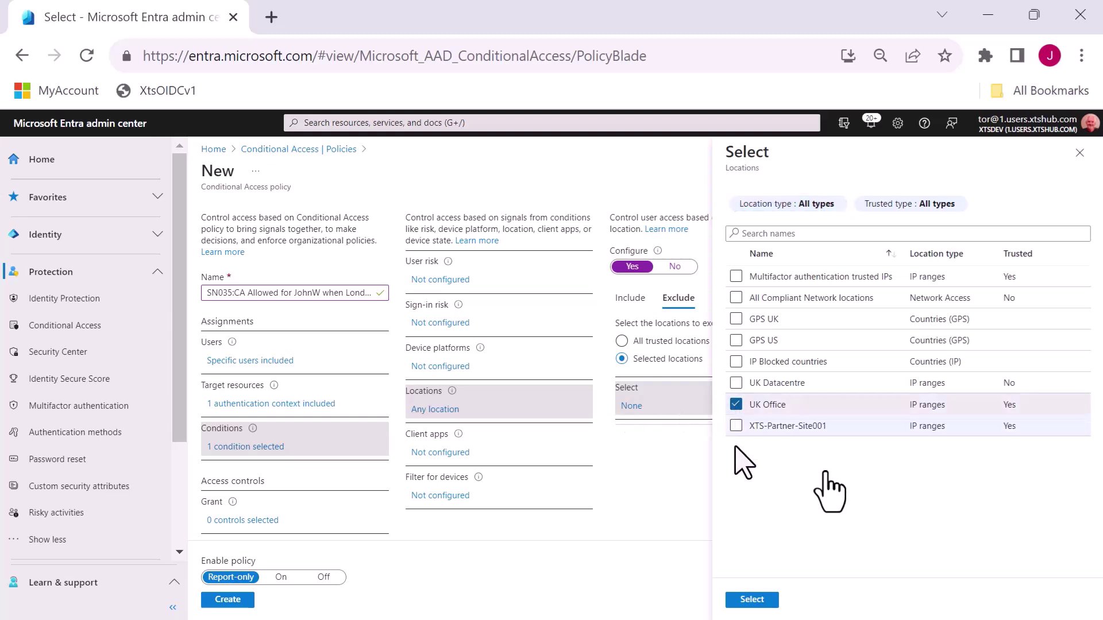
{"action": "left_click", "coordinate": [759, 600]}
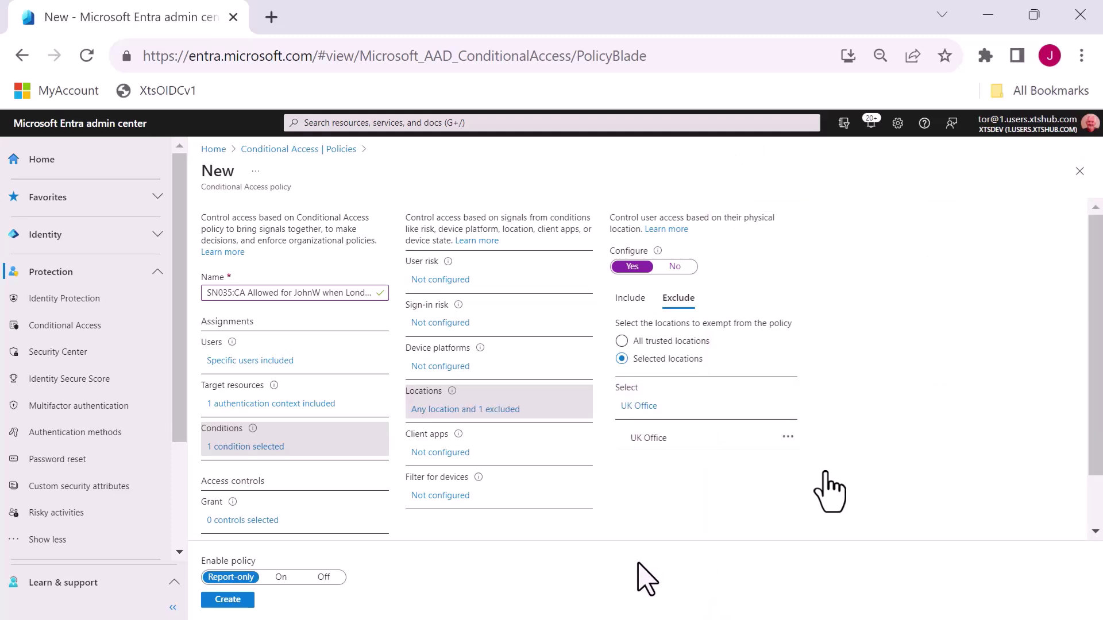
Set the policy's grant control to Block access, turn the policy on, and create it
{"action": "left_click", "coordinate": [260, 520]}
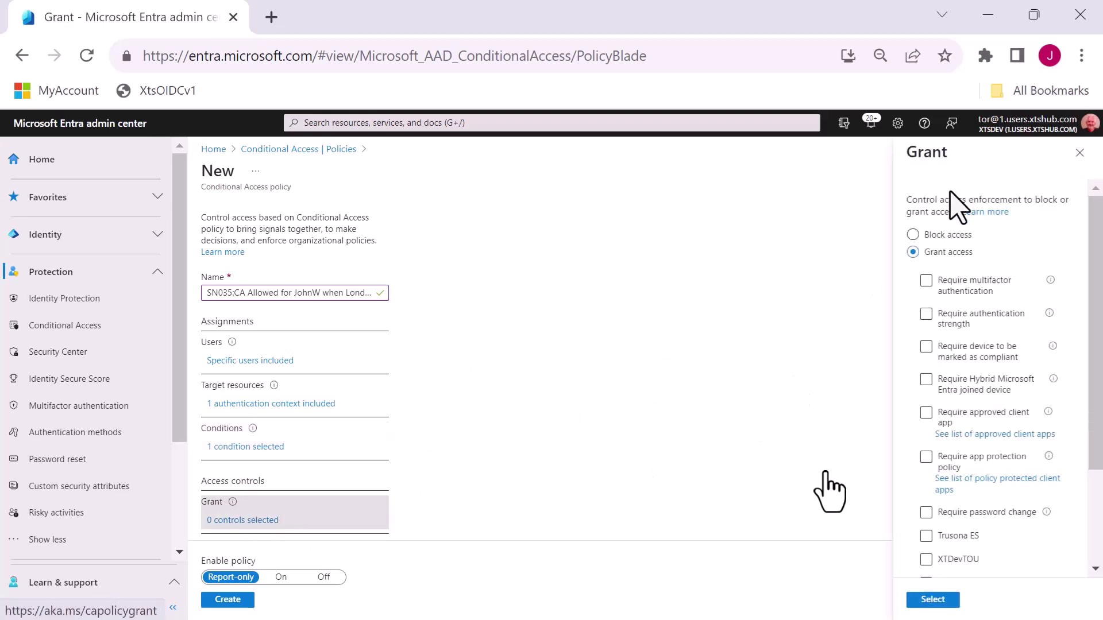
{"action": "left_click", "coordinate": [912, 235]}
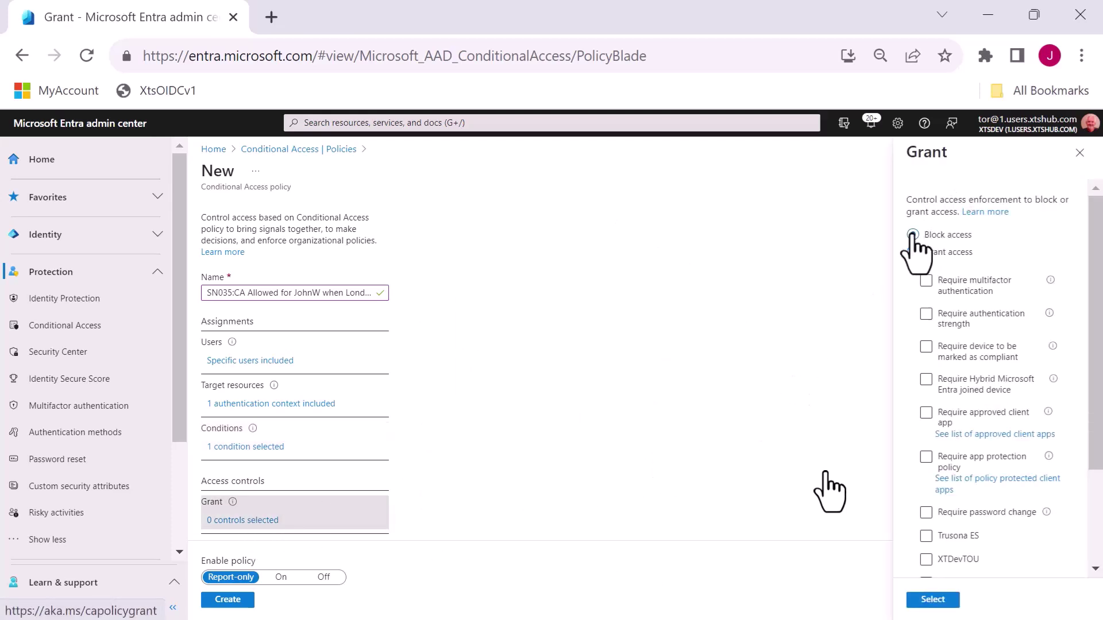
{"action": "left_click", "coordinate": [935, 600]}
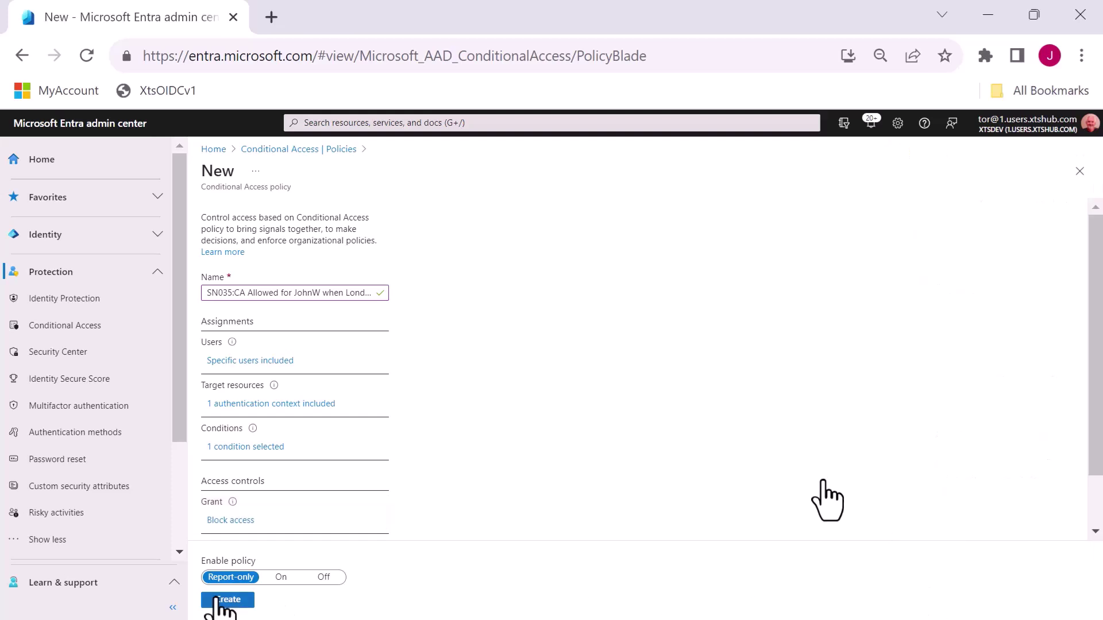
{"action": "left_click", "coordinate": [281, 577]}
{"action": "left_click", "coordinate": [233, 600]}
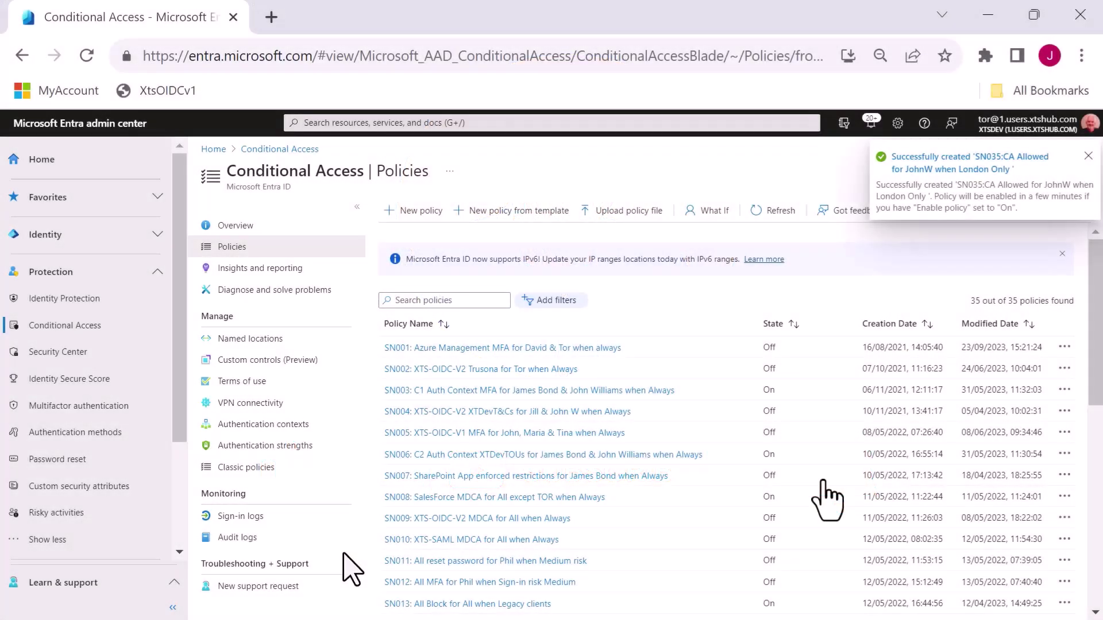
Open the protected actions of Roles & admins and start adding new protected actions
{"action": "left_click", "coordinate": [160, 236]}
{"action": "left_click", "coordinate": [86, 394]}
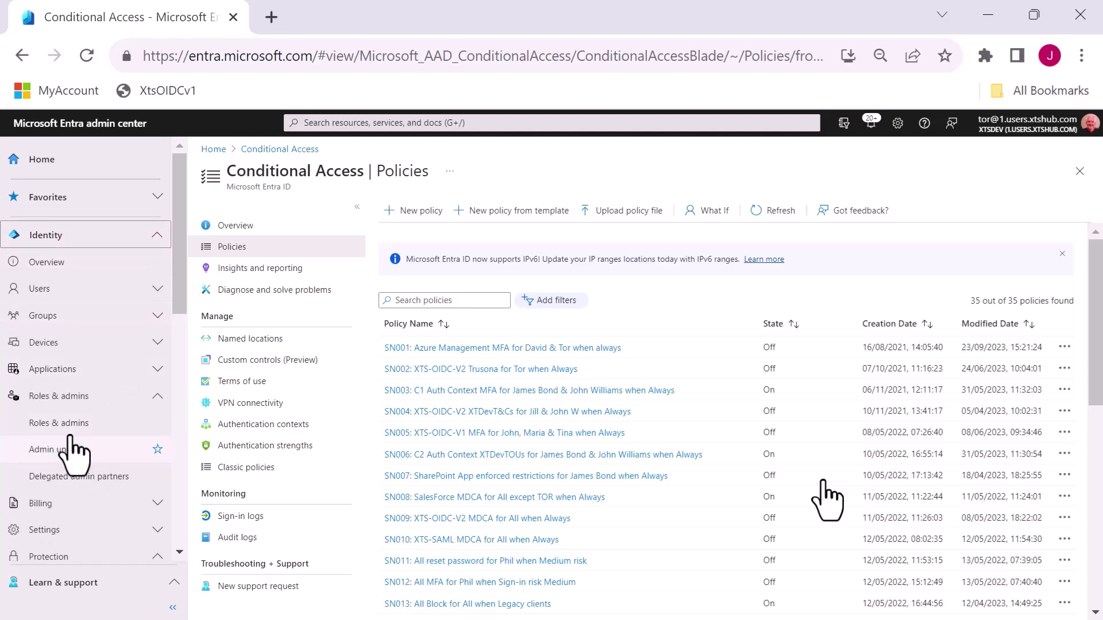
{"action": "left_click", "coordinate": [72, 431]}
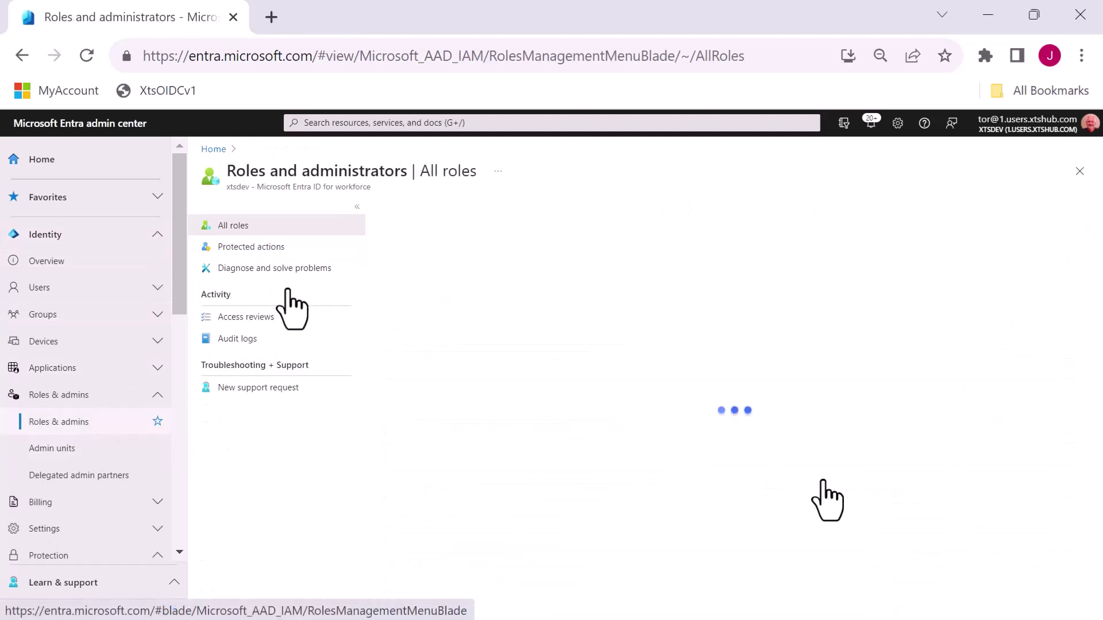
{"action": "left_click", "coordinate": [275, 264]}
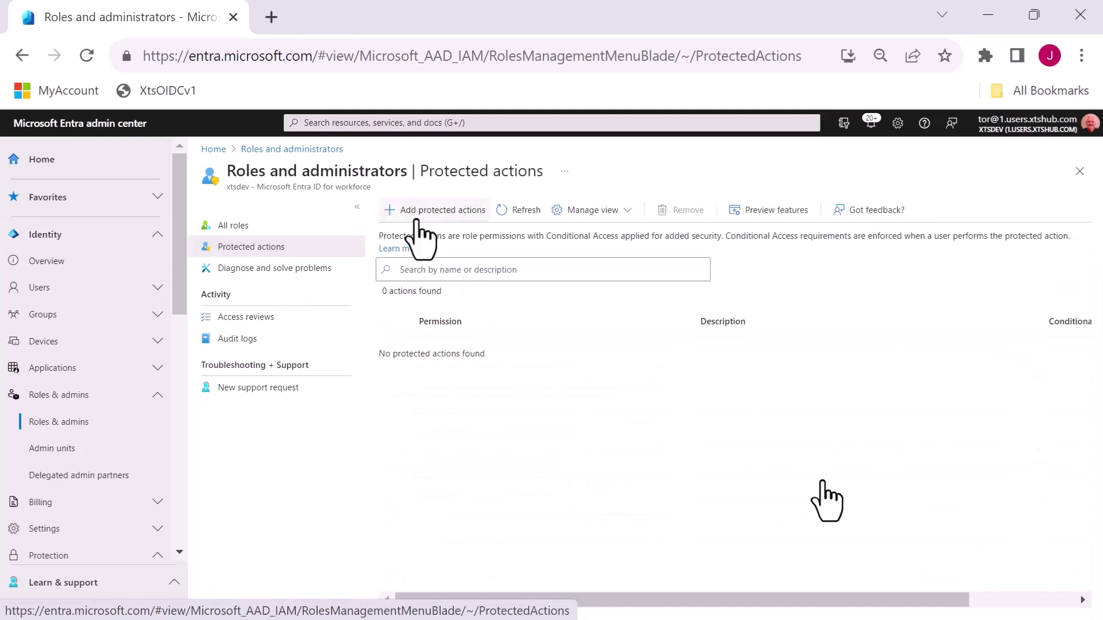
{"action": "left_click", "coordinate": [417, 220]}
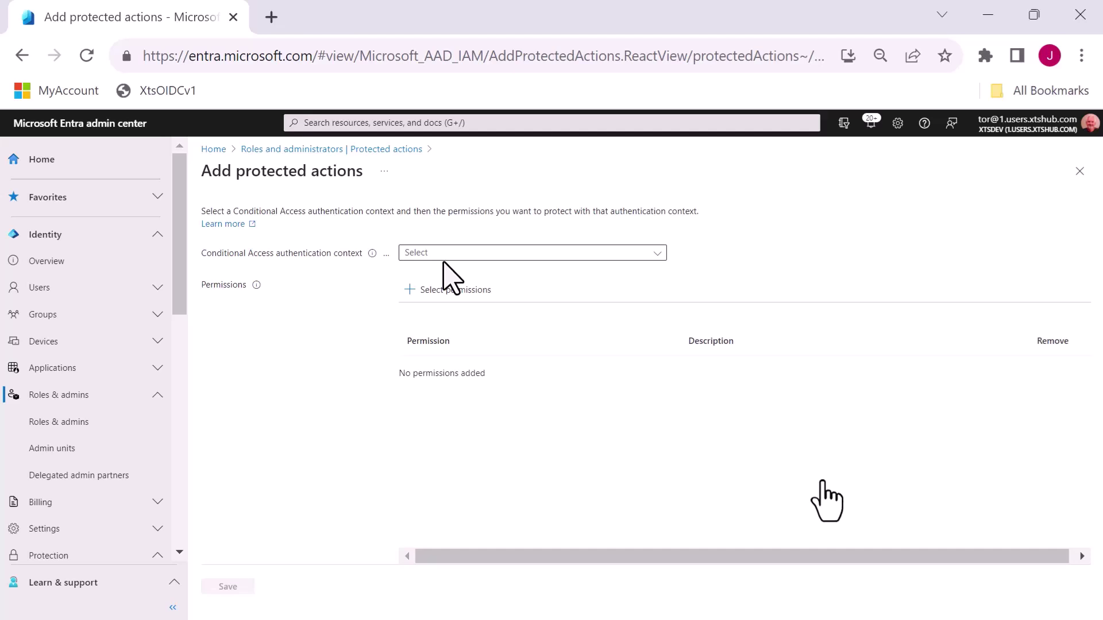
Add the conditionalAccessPolicies basic/update, create and delete permissions to the protected actions
{"action": "left_click", "coordinate": [439, 290]}
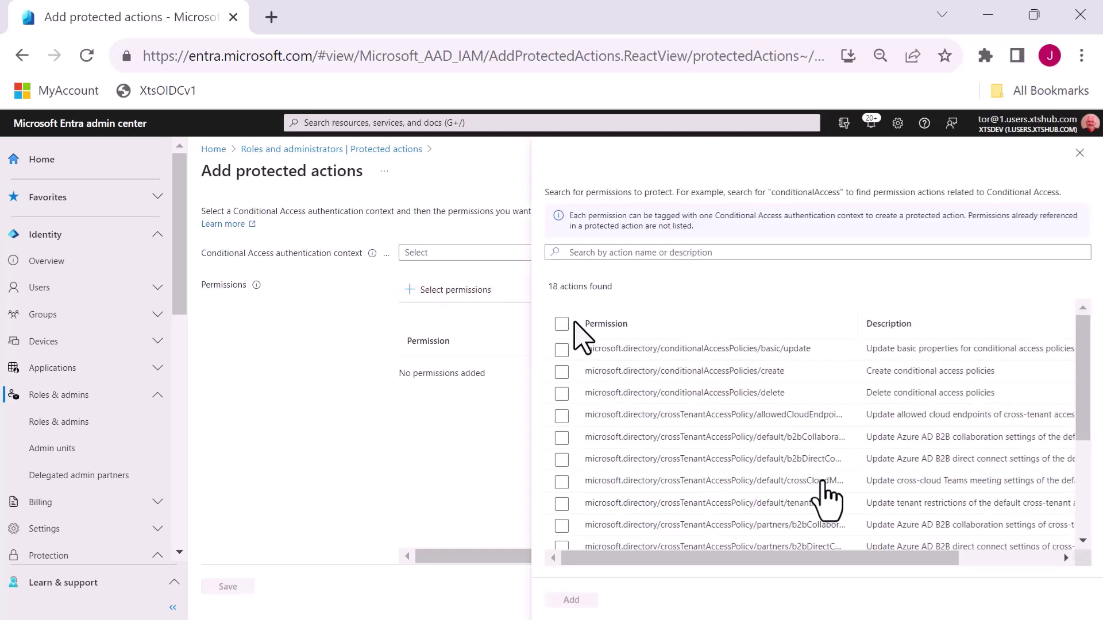
{"action": "left_click", "coordinate": [562, 350]}
{"action": "left_click", "coordinate": [561, 372]}
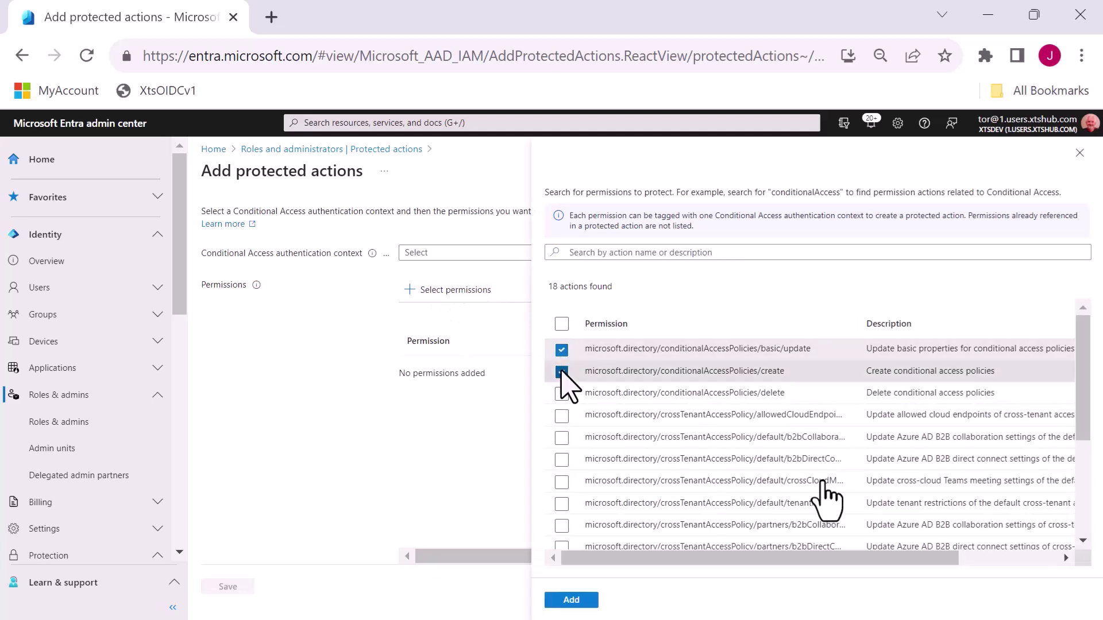
{"action": "left_click", "coordinate": [561, 393]}
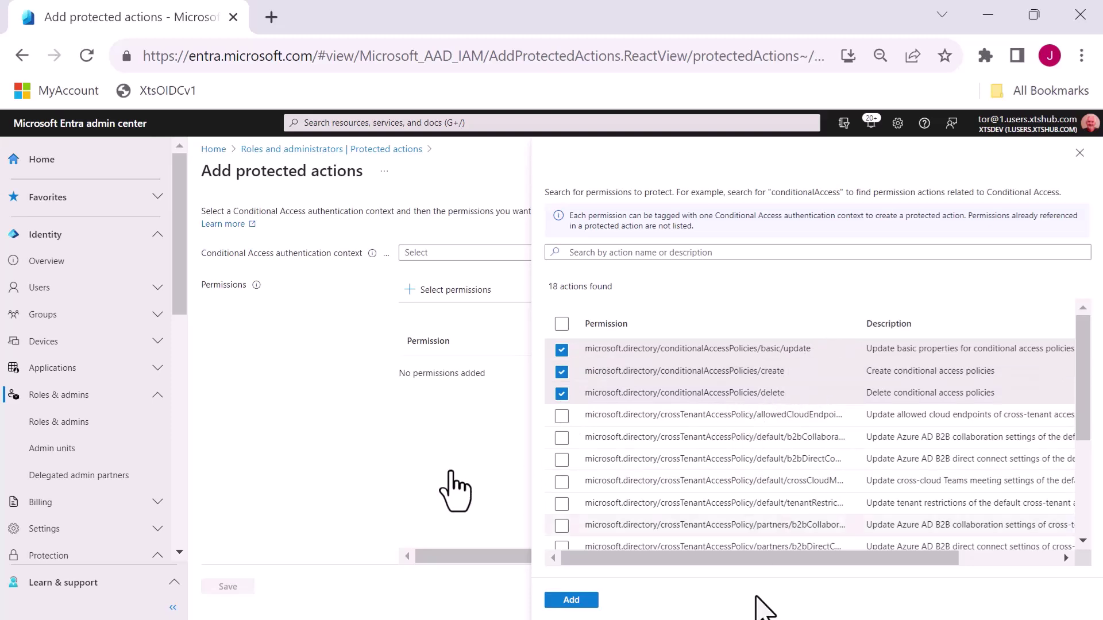
{"action": "left_click", "coordinate": [581, 600]}
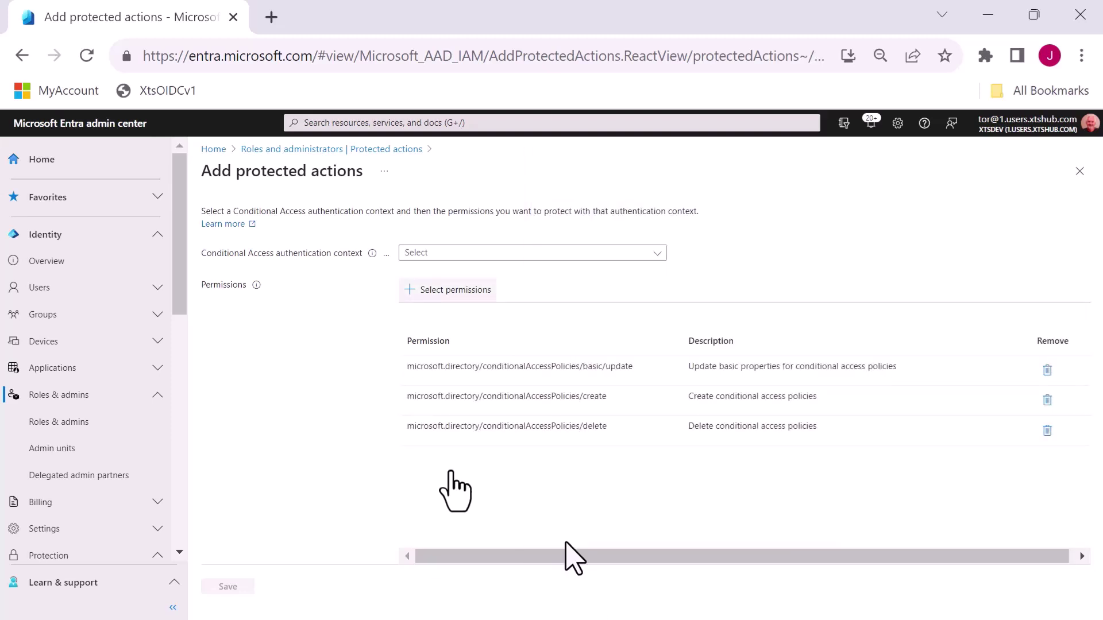
Assign the London Only authentication context to the selected permissions and save the protected actions
{"action": "left_click", "coordinate": [658, 253]}
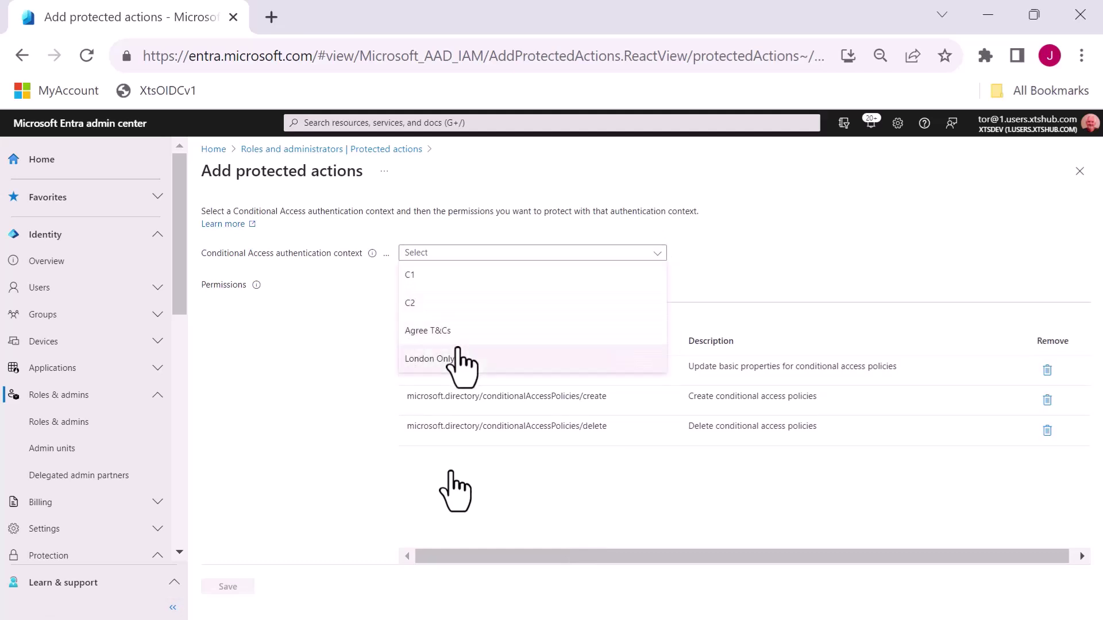
{"action": "left_click", "coordinate": [458, 356]}
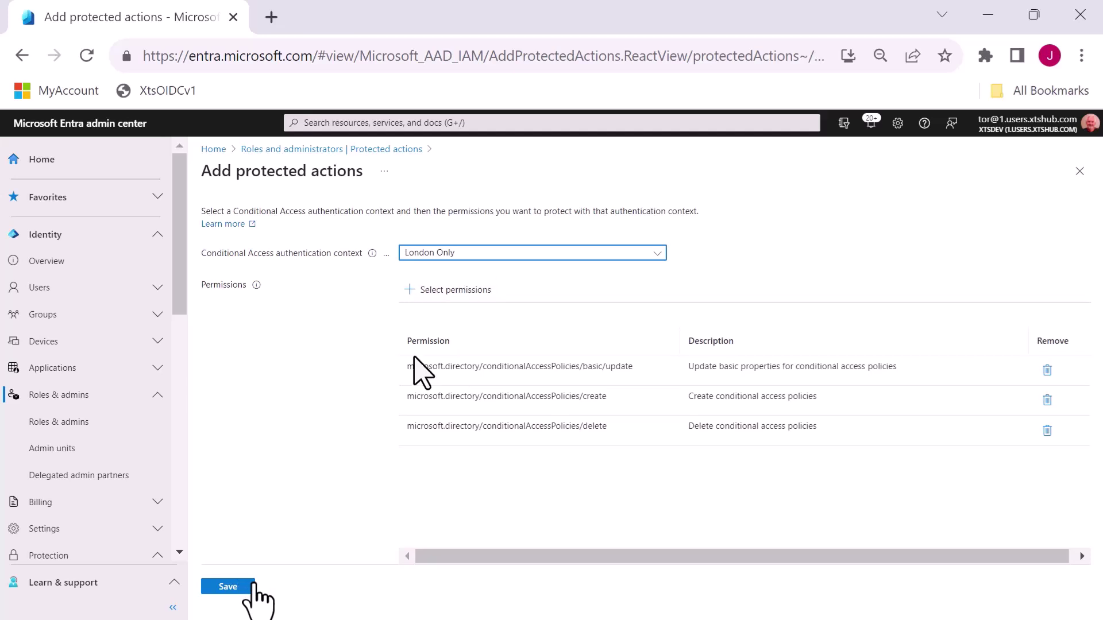
{"action": "left_click", "coordinate": [231, 586]}
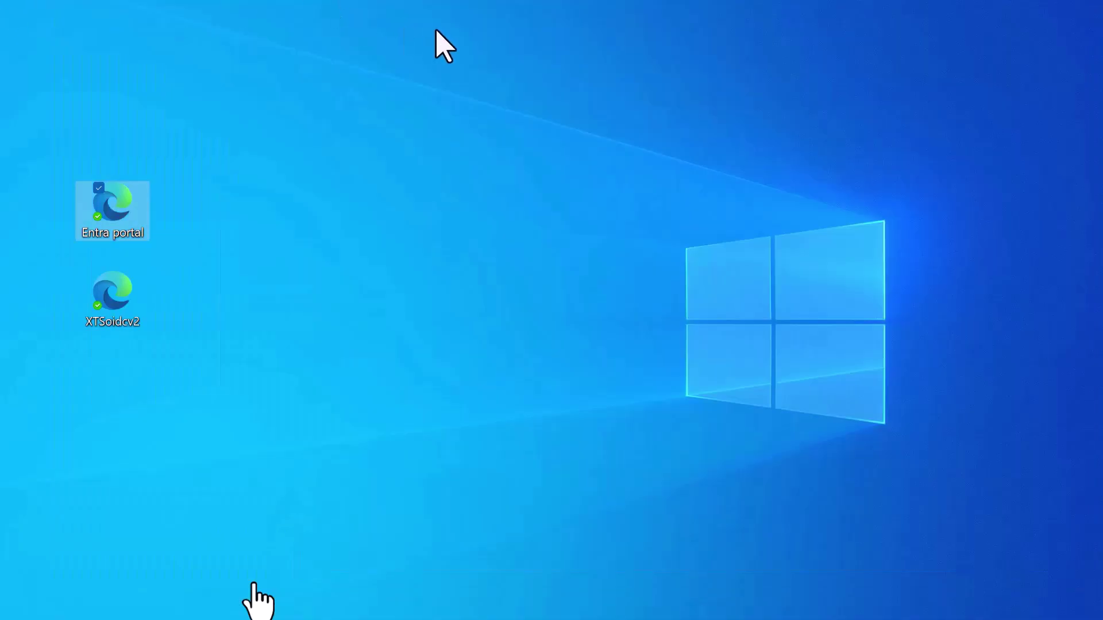
Open the Entra portal from the desktop and sign in with the 1.ad.xtshub.com account, entering the account password
{"action": "double_click", "coordinate": [118, 206]}
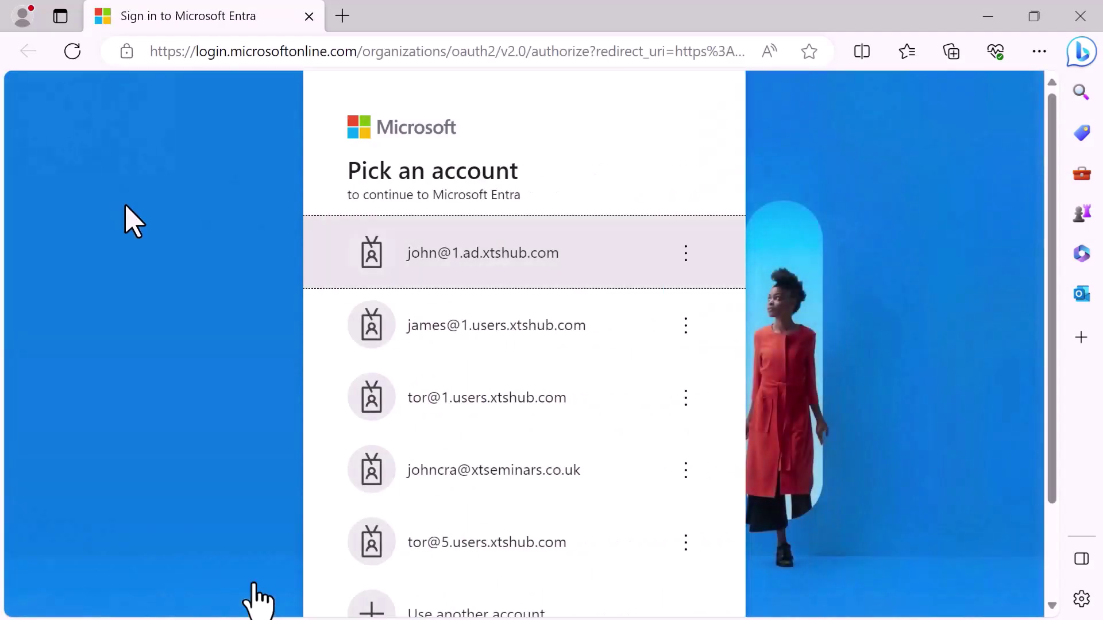
{"action": "left_click", "coordinate": [419, 263]}
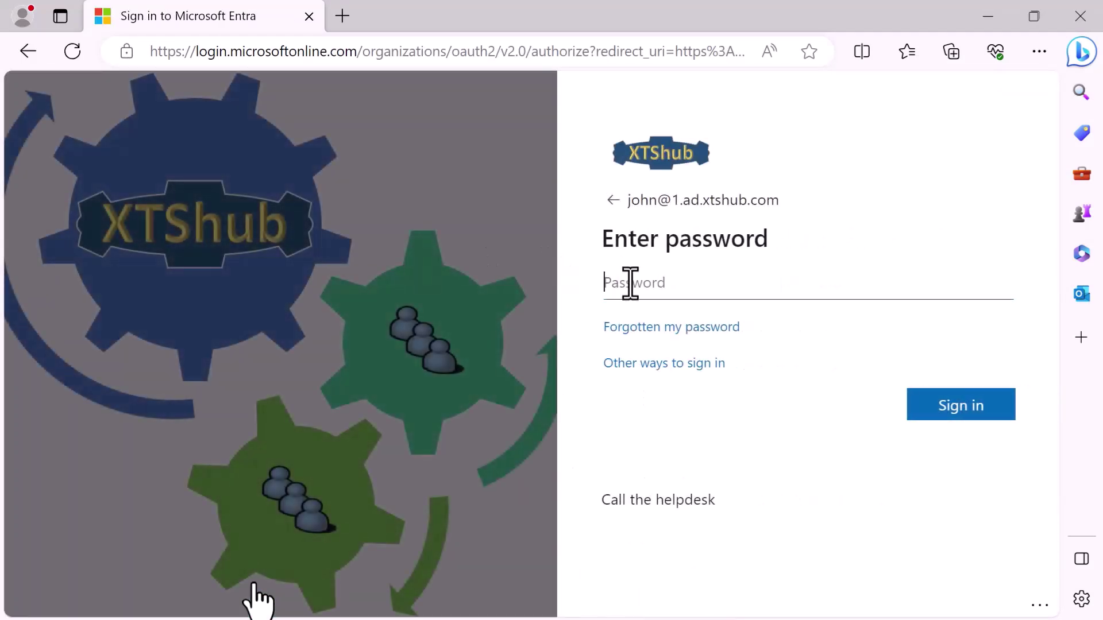
{"action": "type", "text": "•••••"}
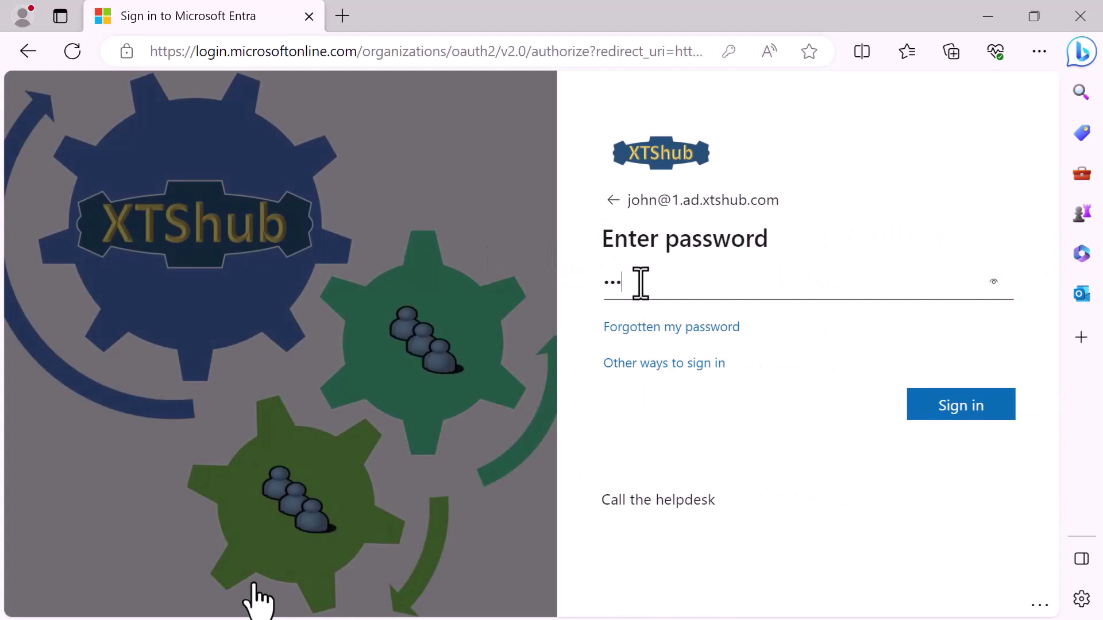
{"action": "type", "text": "•••"}
{"action": "key", "text": "Return"}
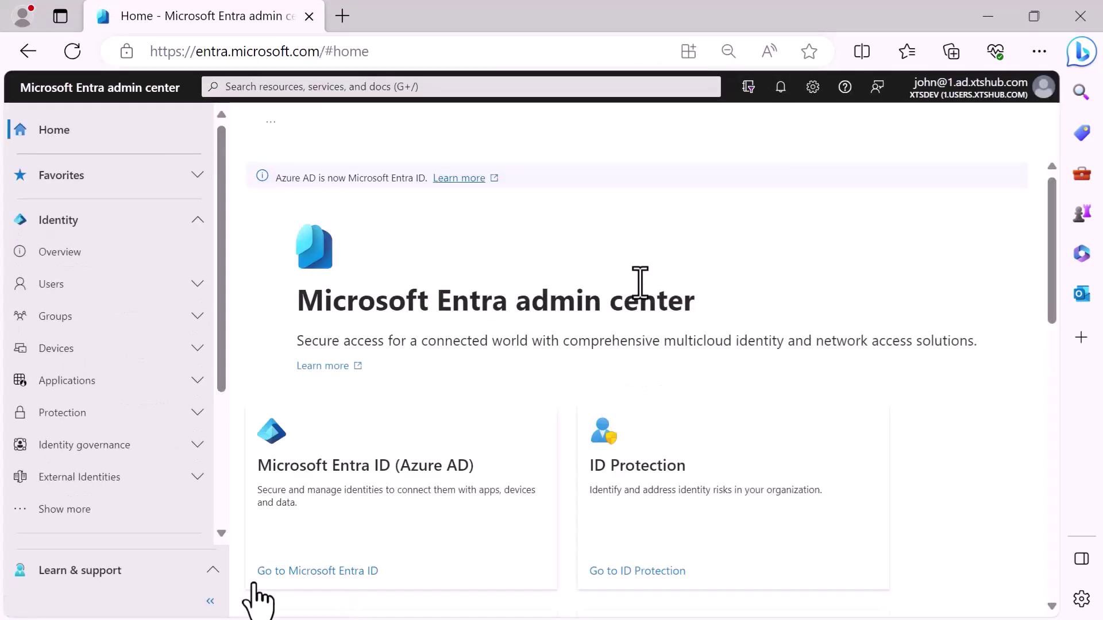
Check that this account can start a new Conditional Access policy, leave it blank, and close the browser
{"action": "left_click", "coordinate": [76, 415]}
{"action": "left_click", "coordinate": [89, 478]}
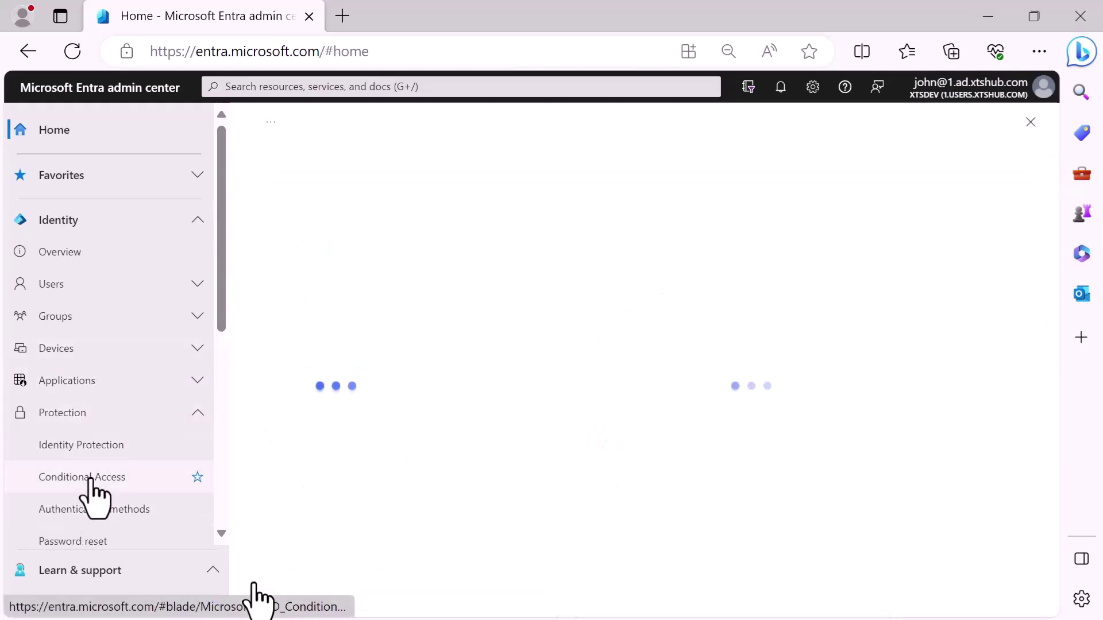
{"action": "left_click", "coordinate": [287, 237]}
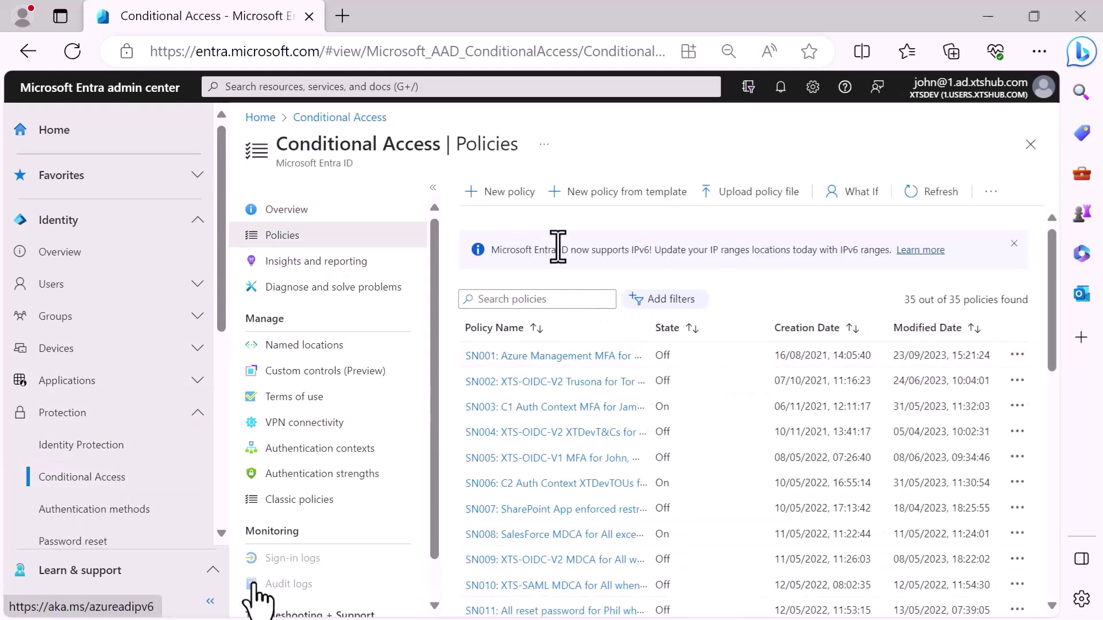
{"action": "left_click", "coordinate": [509, 193]}
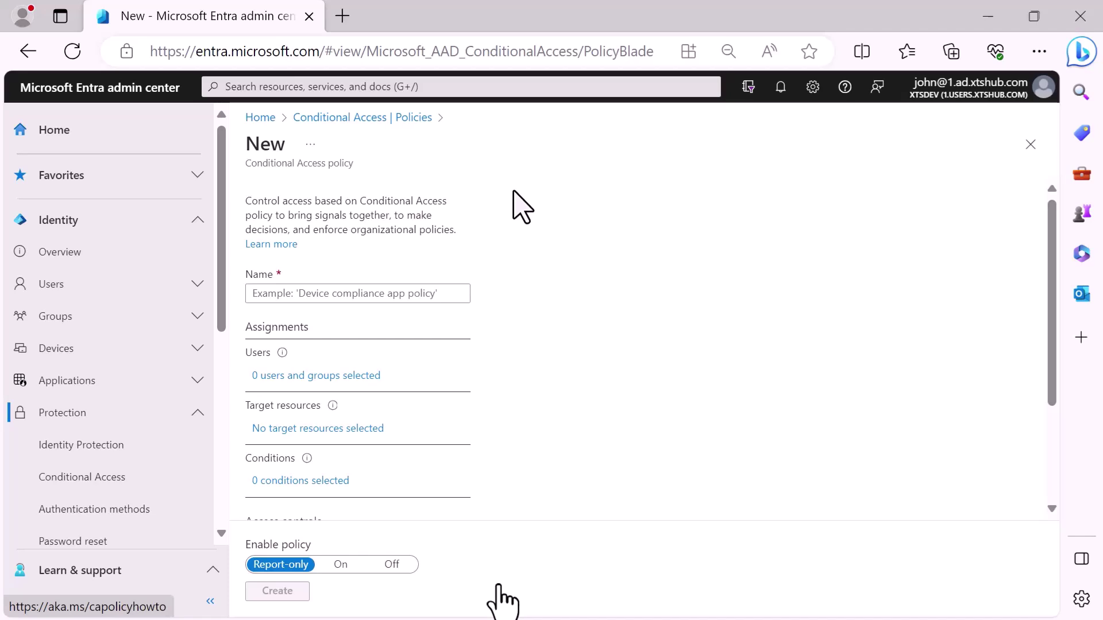
{"action": "left_click", "coordinate": [1080, 16]}
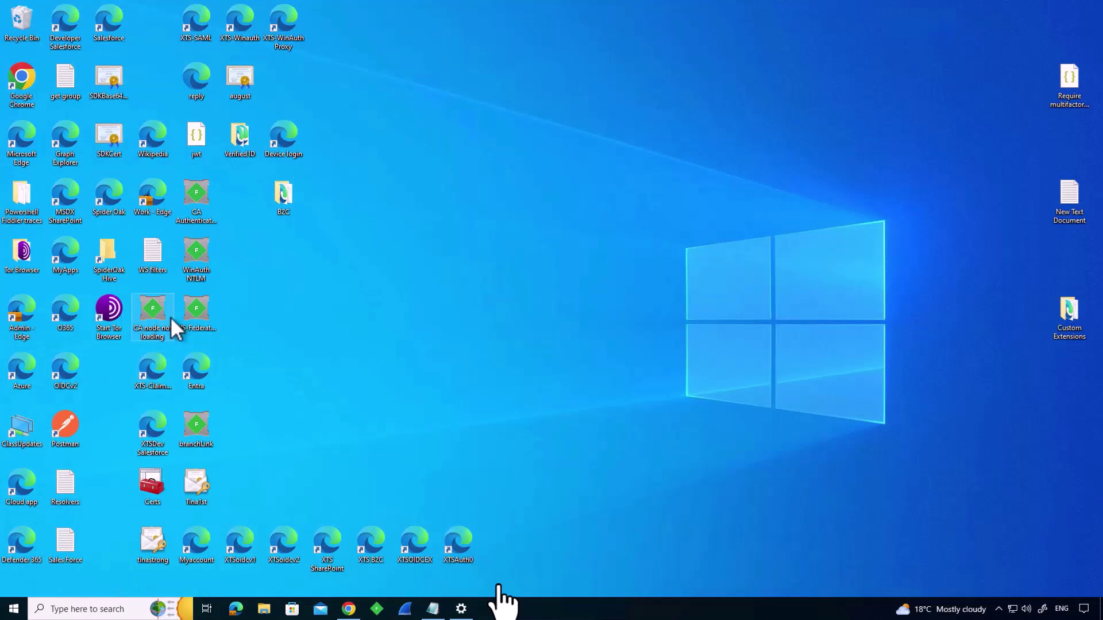
Open Entra from the other computer's desktop and sign in with the 1.ad.xtshub.com account and its password
{"action": "double_click", "coordinate": [198, 371]}
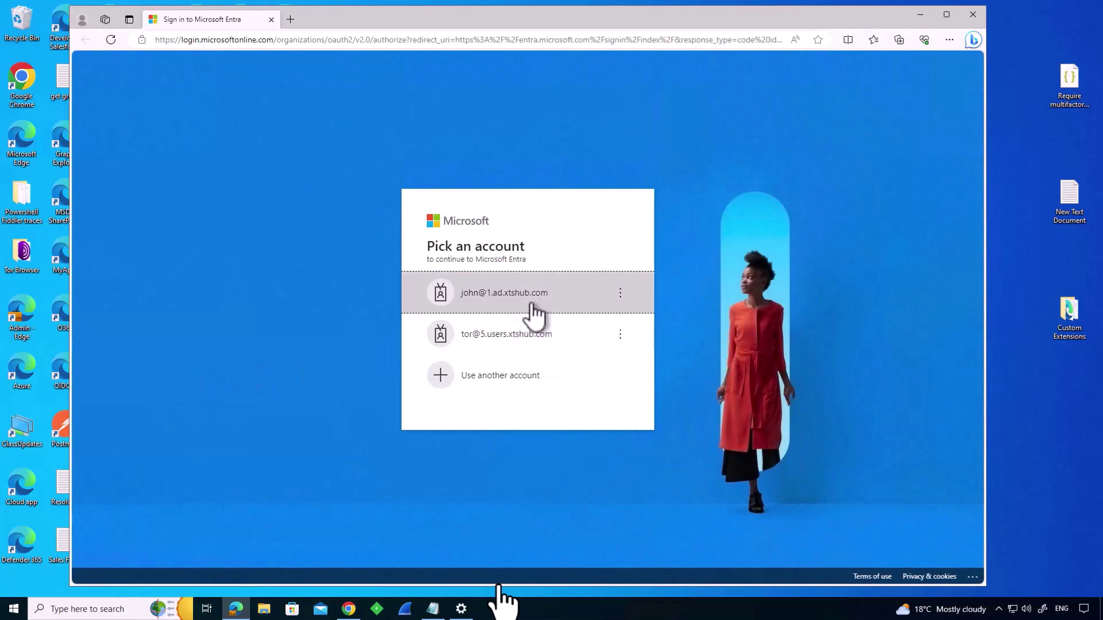
{"action": "left_click", "coordinate": [528, 304]}
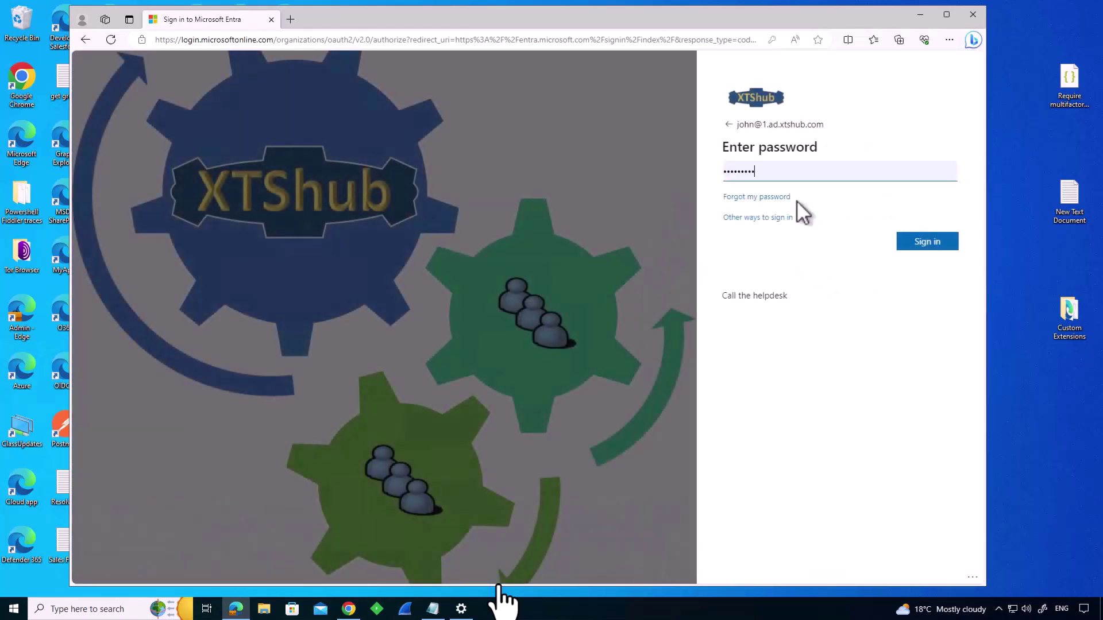
{"action": "left_click", "coordinate": [922, 251]}
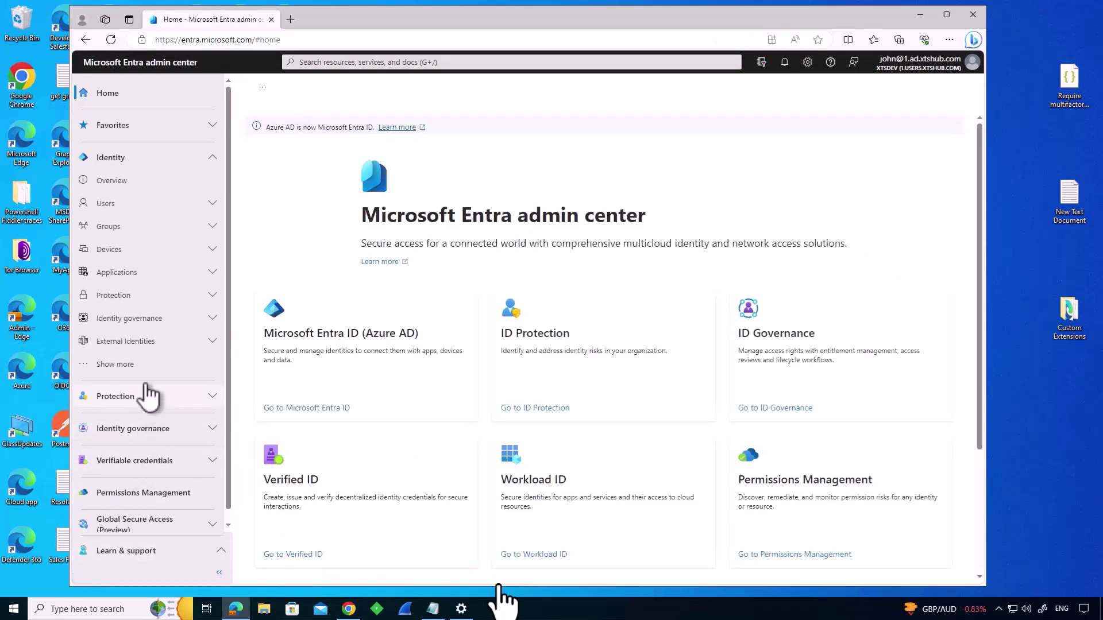
Go to the Conditional Access policies and open the SN001 Azure Management MFA policy to check whether it is editable
{"action": "left_click", "coordinate": [131, 295]}
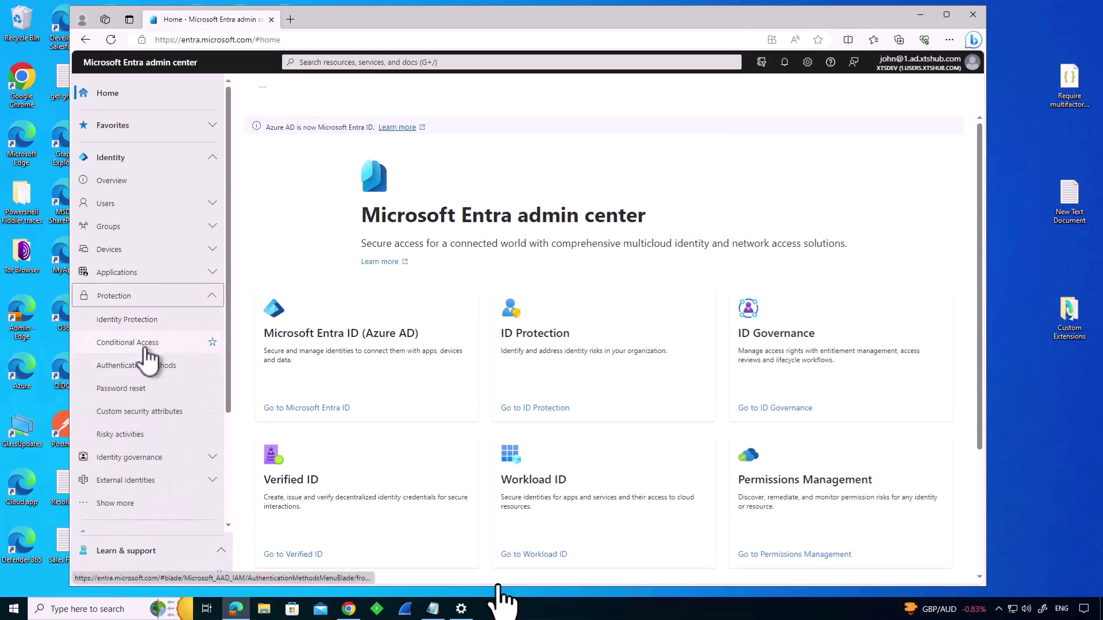
{"action": "left_click", "coordinate": [143, 343]}
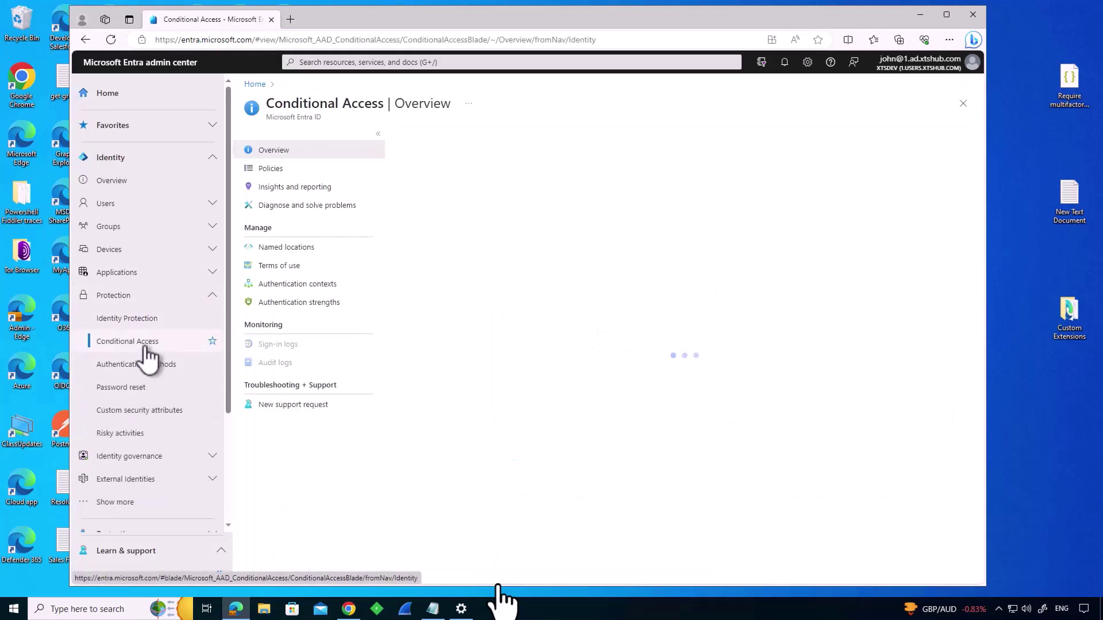
{"action": "left_click", "coordinate": [272, 171]}
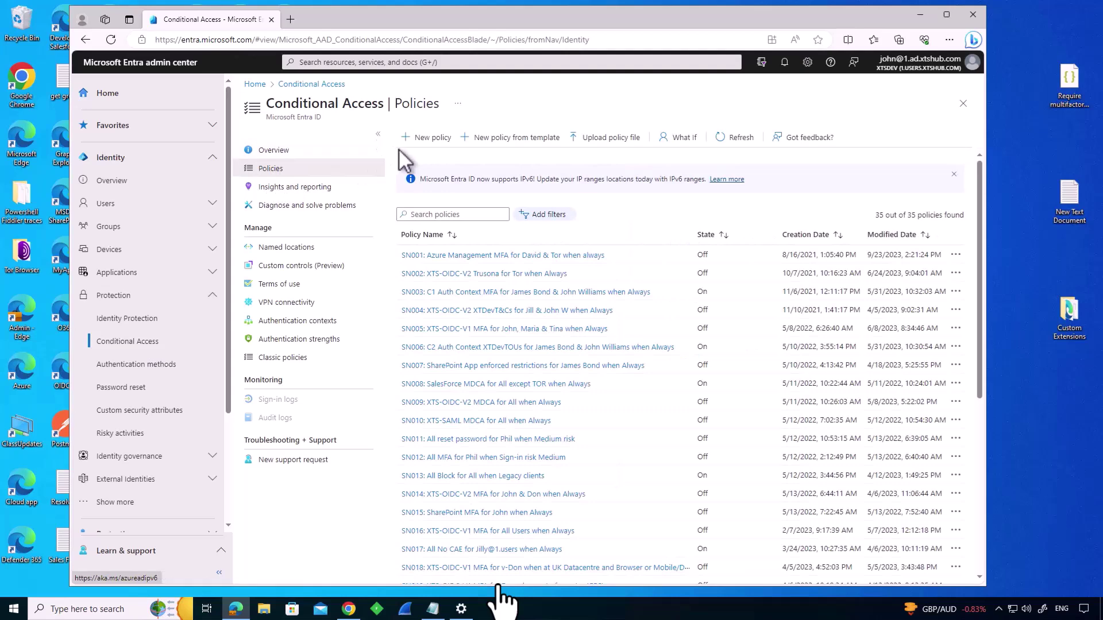
{"action": "left_click", "coordinate": [478, 259]}
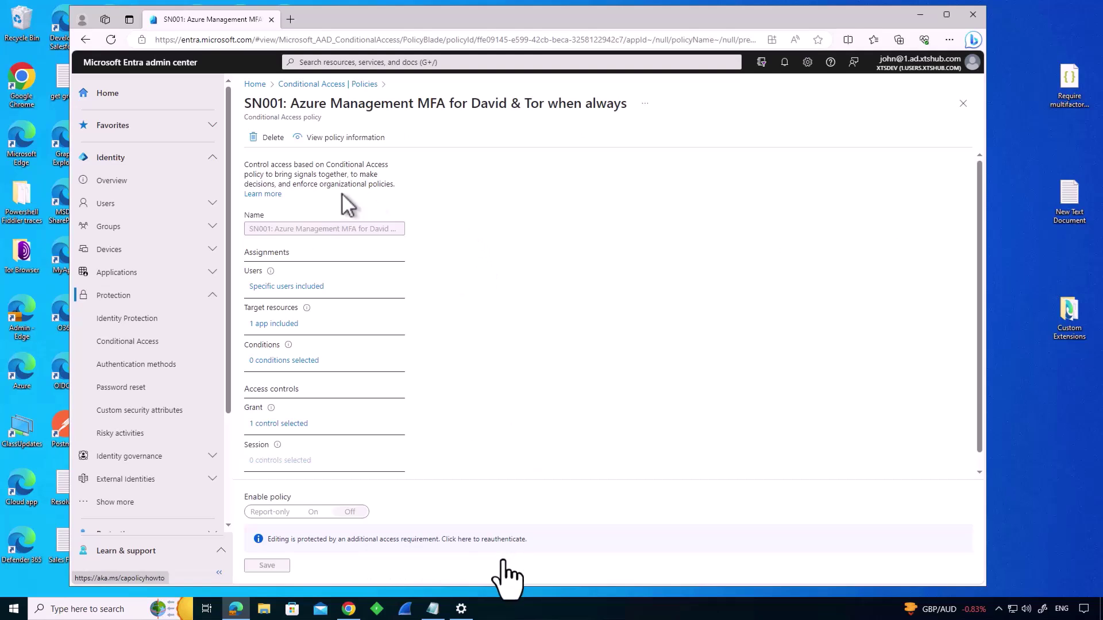
Return to the policies list and try to create a new policy, agreeing to continue with the additional access requirement
{"action": "left_click", "coordinate": [329, 86]}
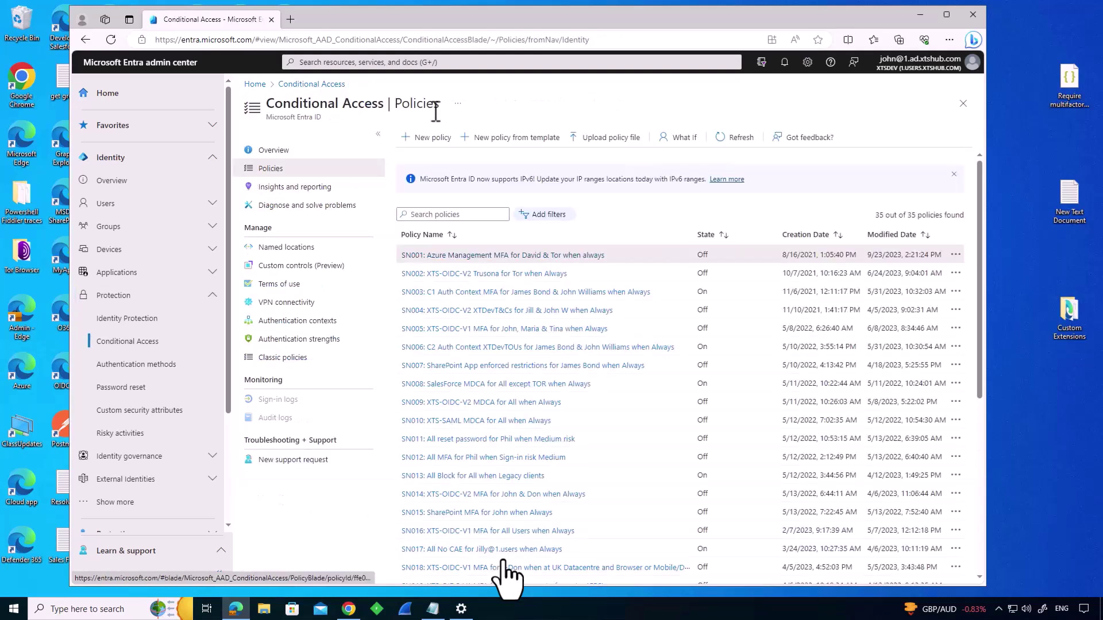
{"action": "left_click", "coordinate": [431, 138]}
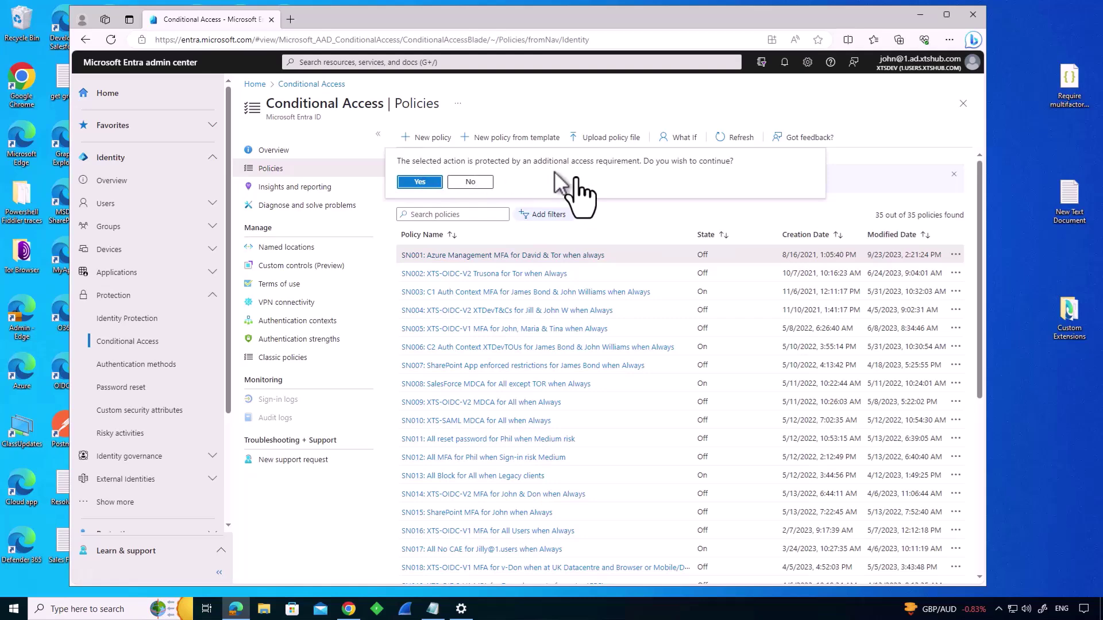
{"action": "left_click", "coordinate": [422, 183]}
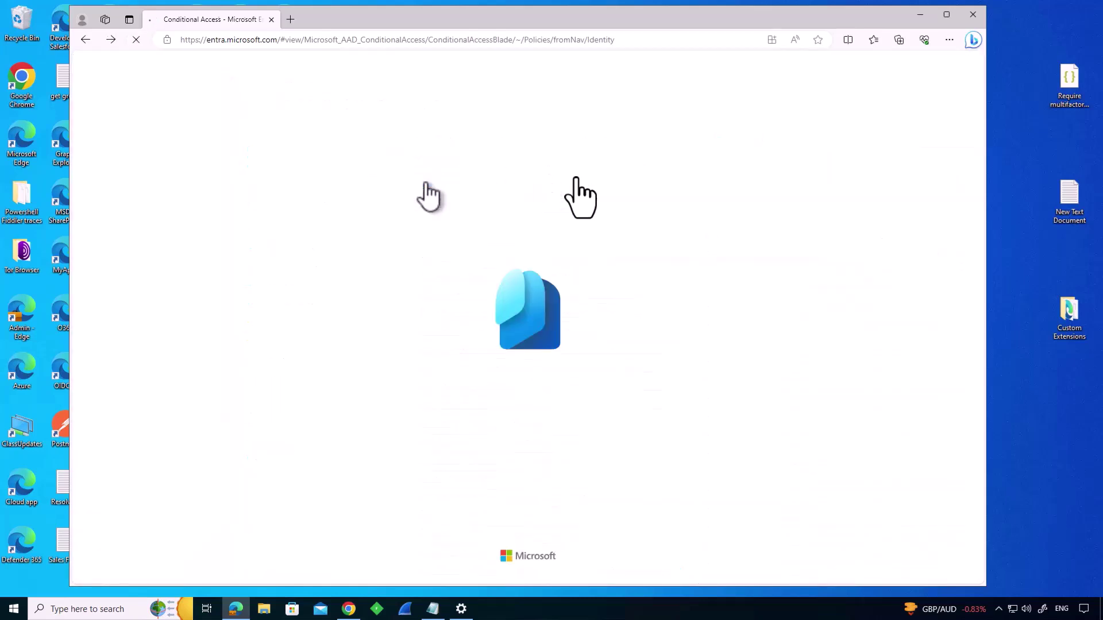